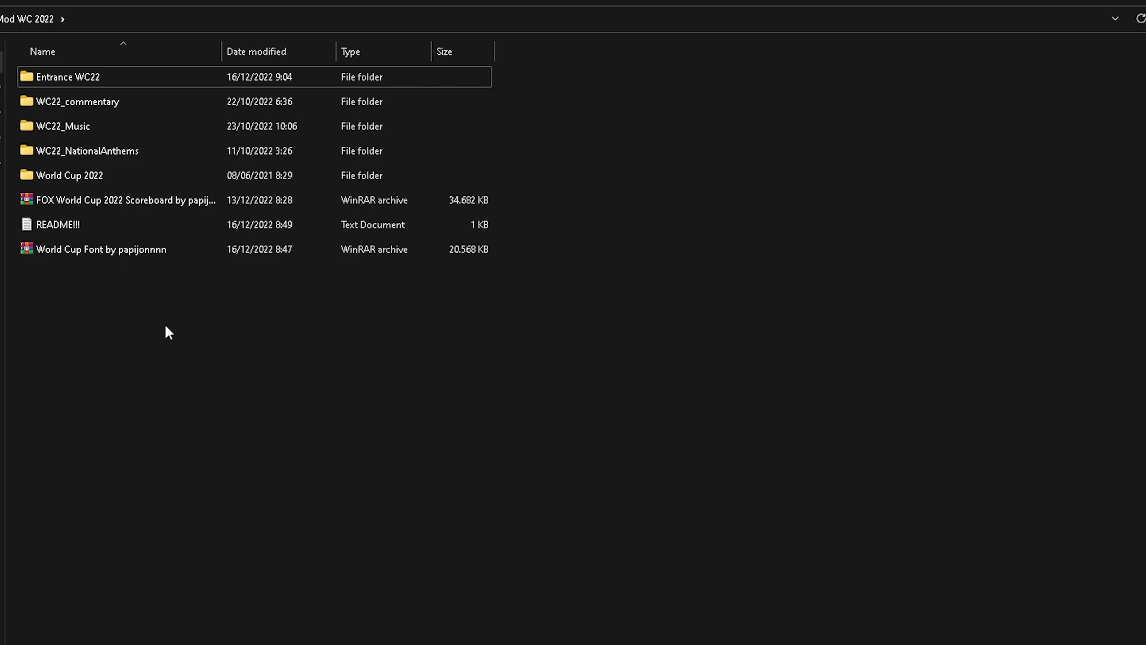
drag(231, 347, 46, 66)
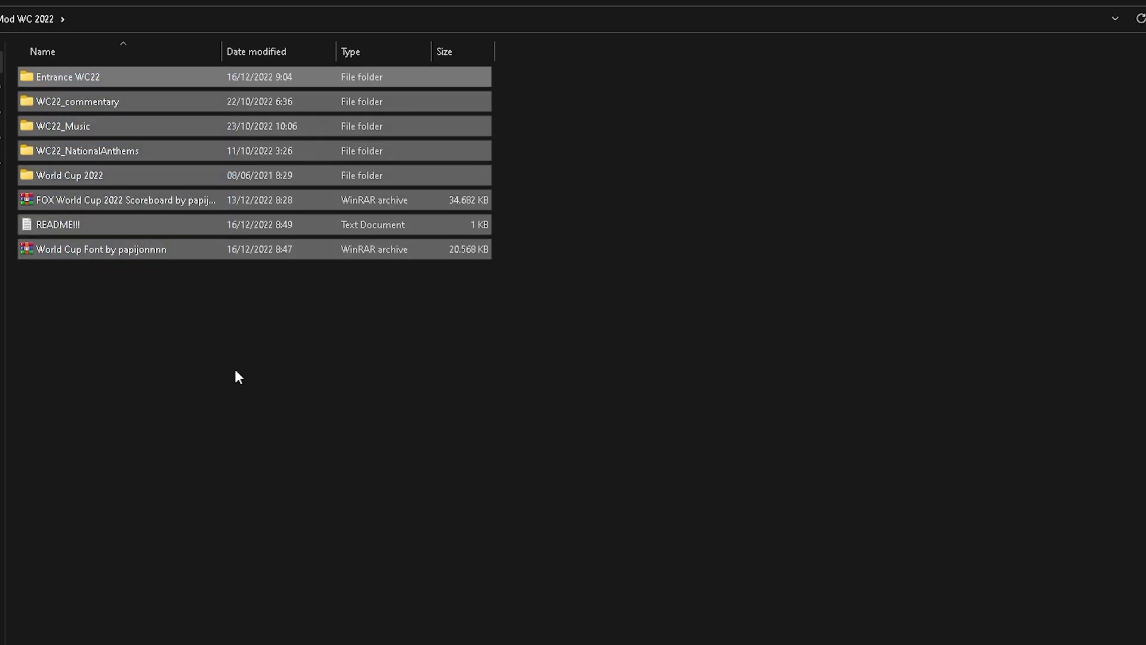
click(252, 409)
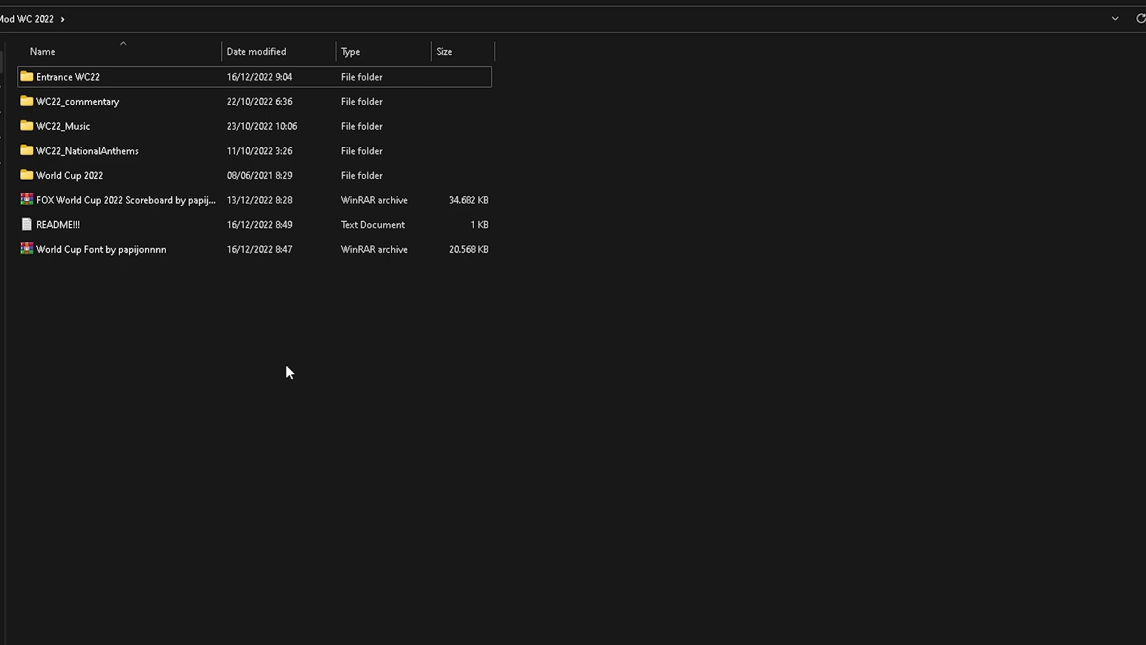
drag(140, 318, 103, 84)
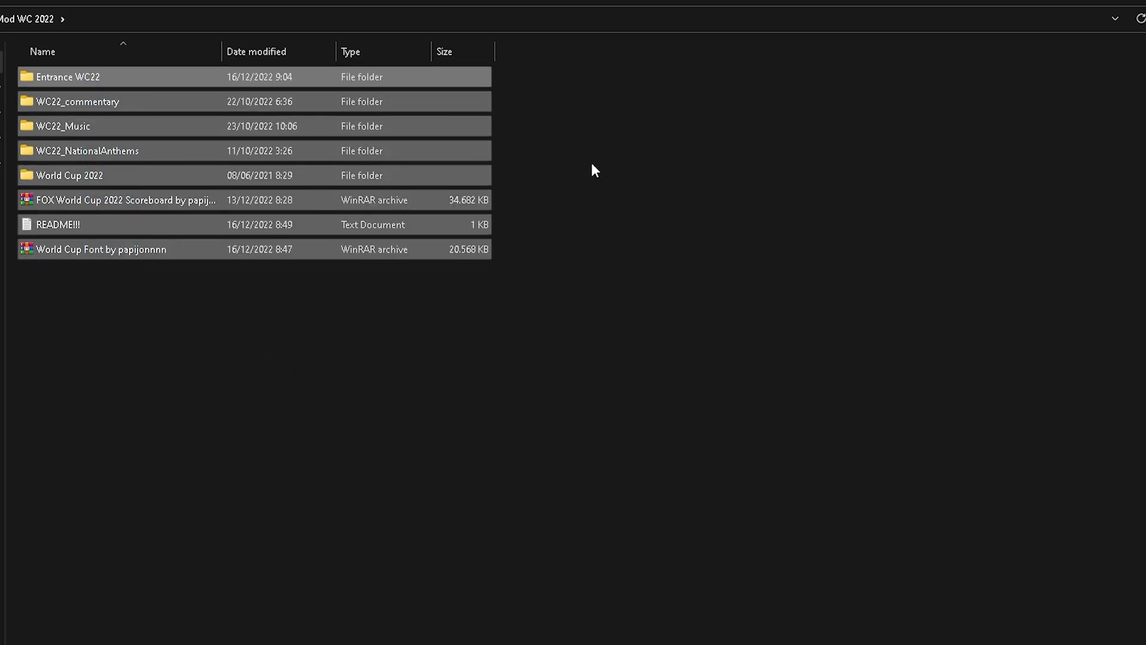
click(592, 165)
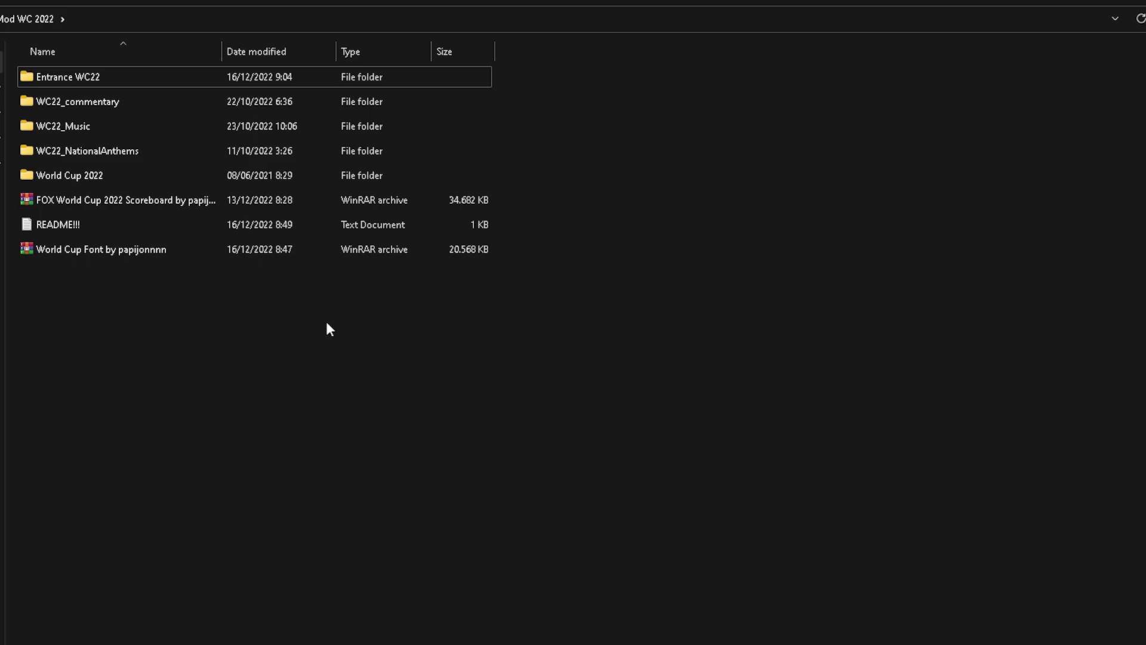
- Cut the common folder from the mod's Entrance WC22\FIFA World Cup folder
double_click(87, 77)
double_click(101, 77)
click(45, 76)
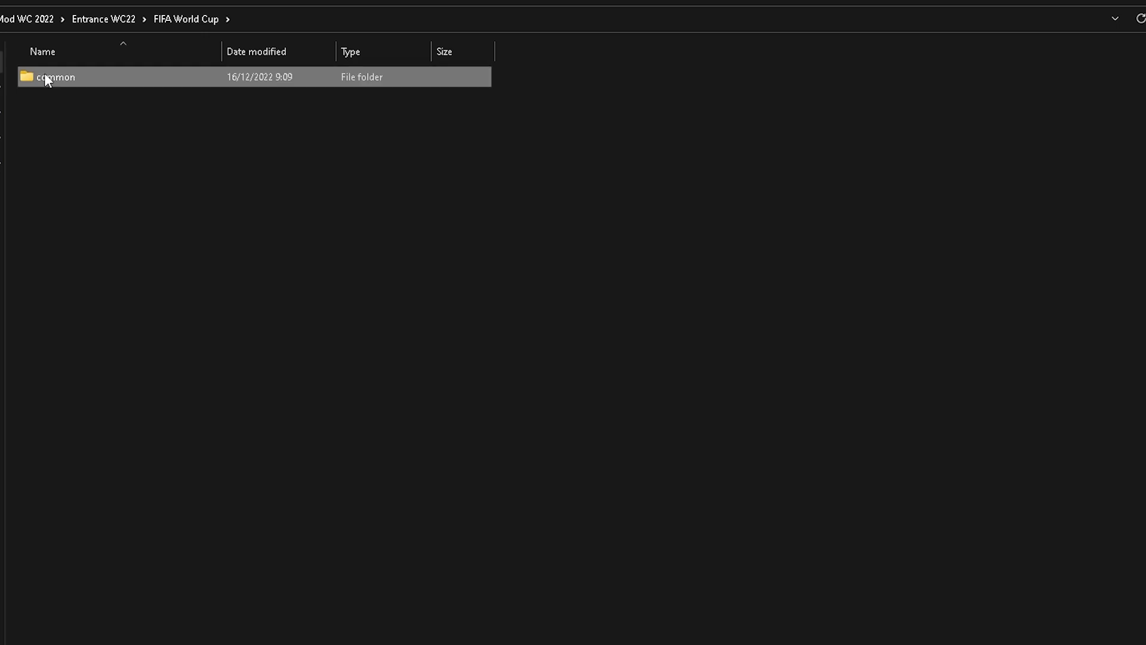
right_click(59, 73)
click(80, 91)
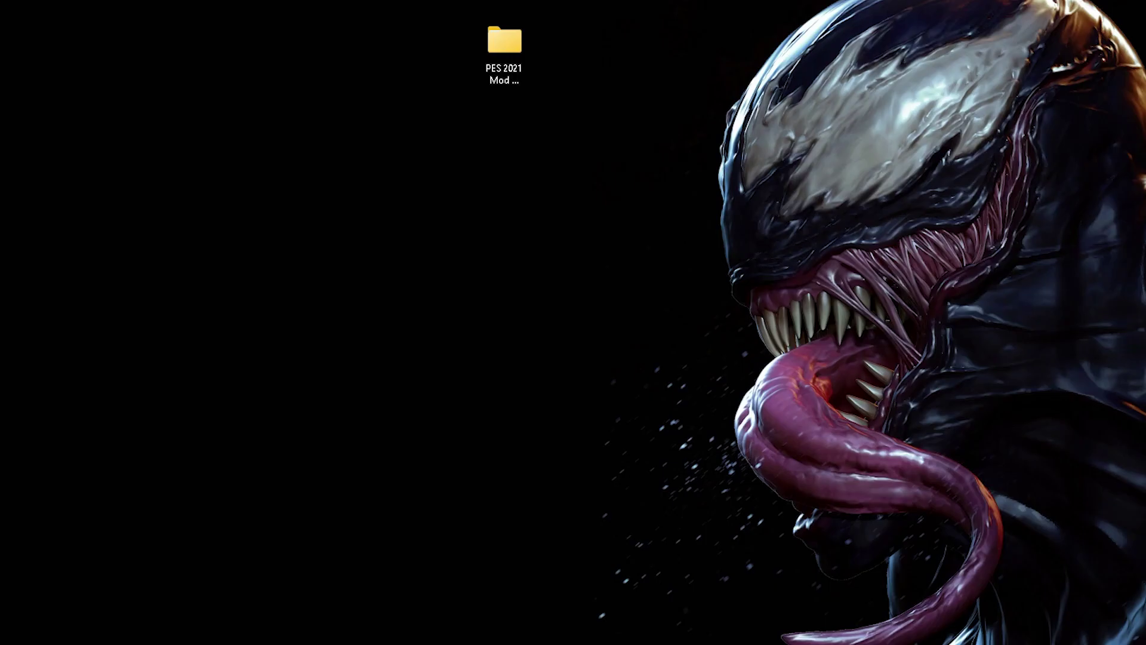
- Open the Football Life installation folder from the desktop and enter its SiderAddons folder
right_click(1011, 194)
click(1074, 297)
click(939, 113)
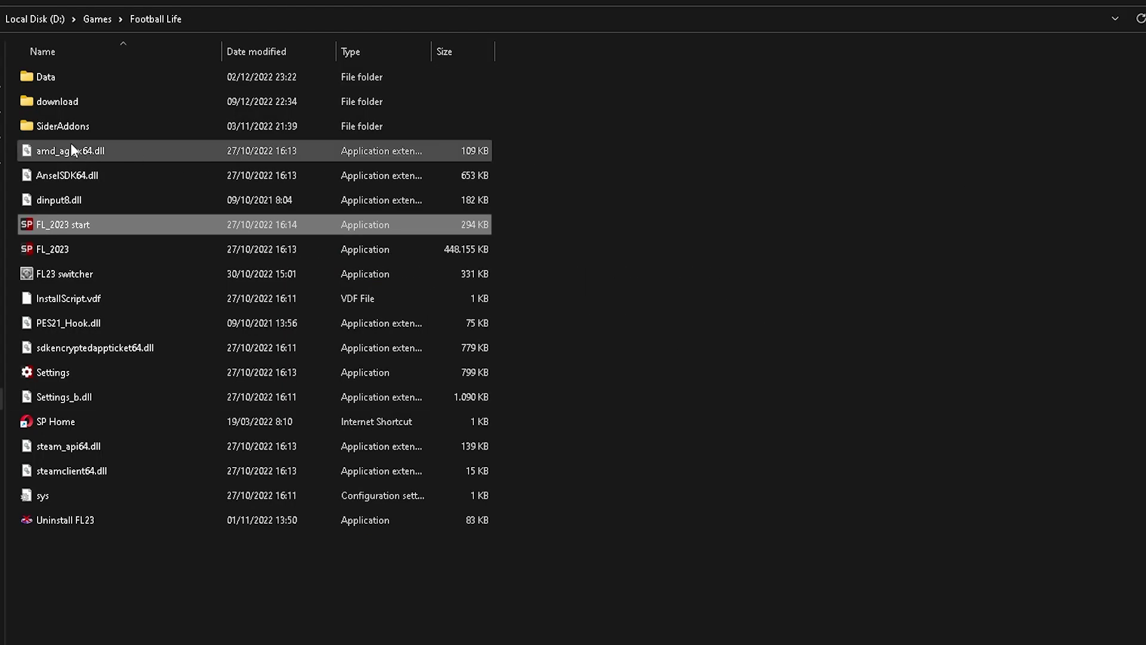
click(432, 295)
double_click(91, 124)
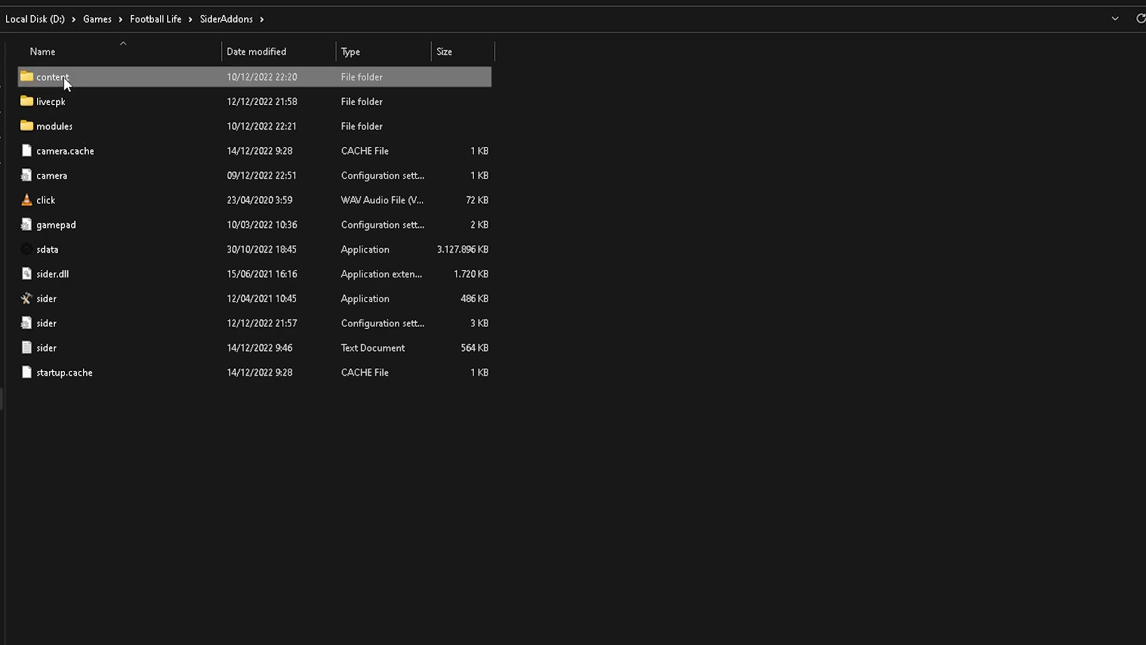
- Open the WC folder inside content\cinematics
double_click(63, 77)
double_click(84, 154)
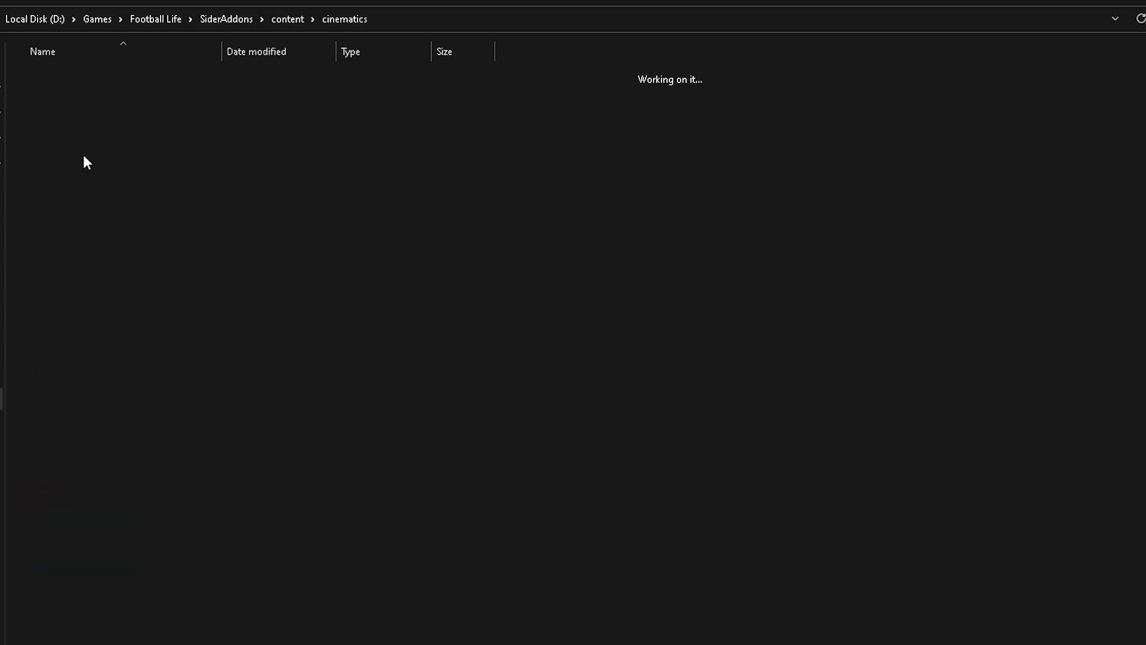
scroll(514, 291, down, 5)
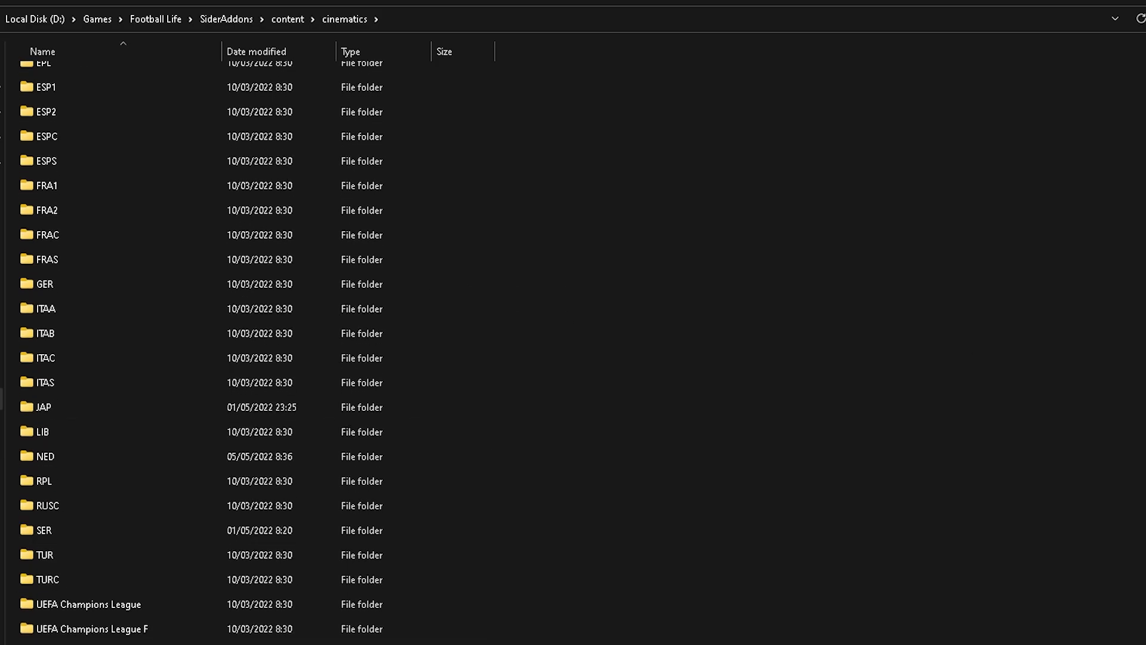
scroll(55, 620, down, 2)
double_click(54, 621)
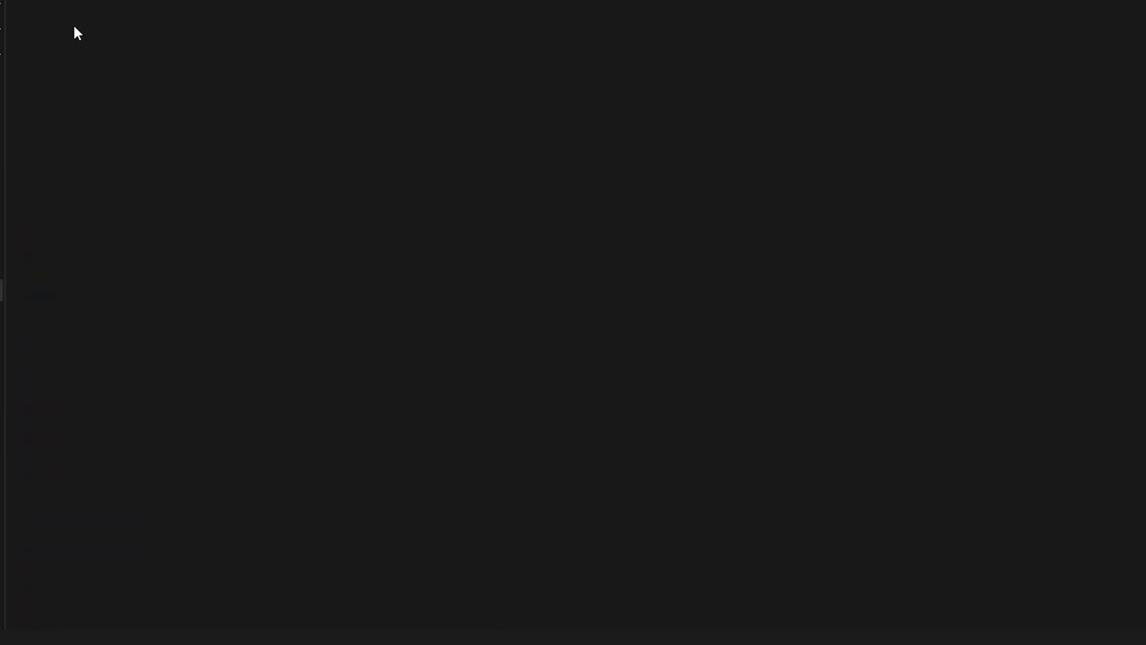
- Paste the cut common folder into the WC folder, replacing the files with the same names
right_click(74, 129)
click(98, 148)
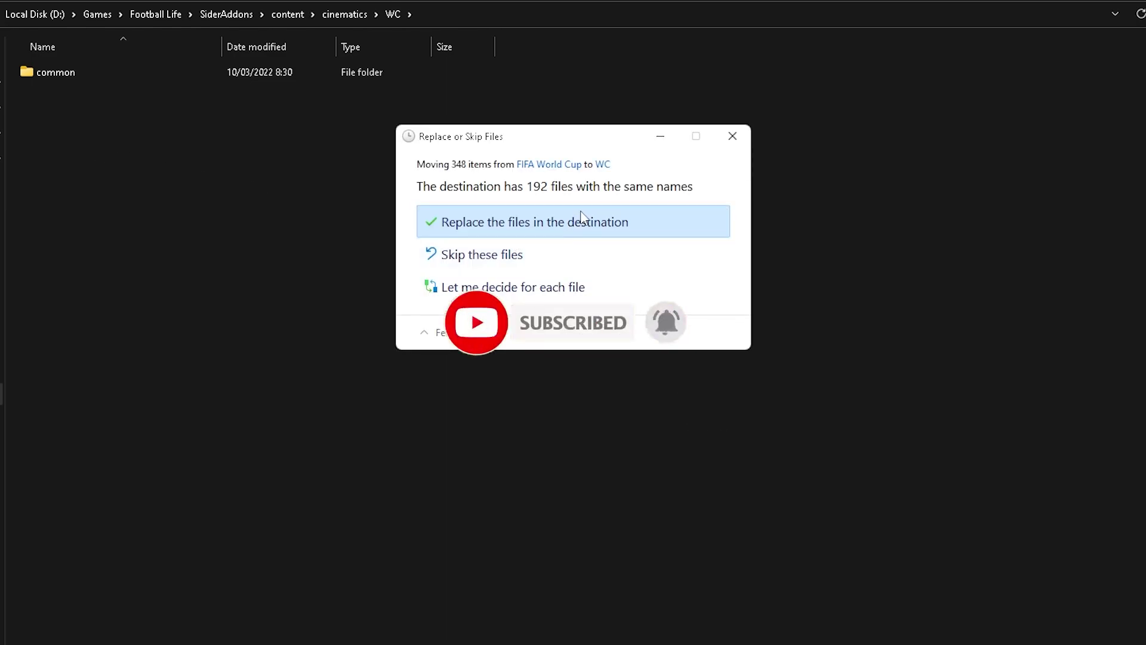
click(601, 225)
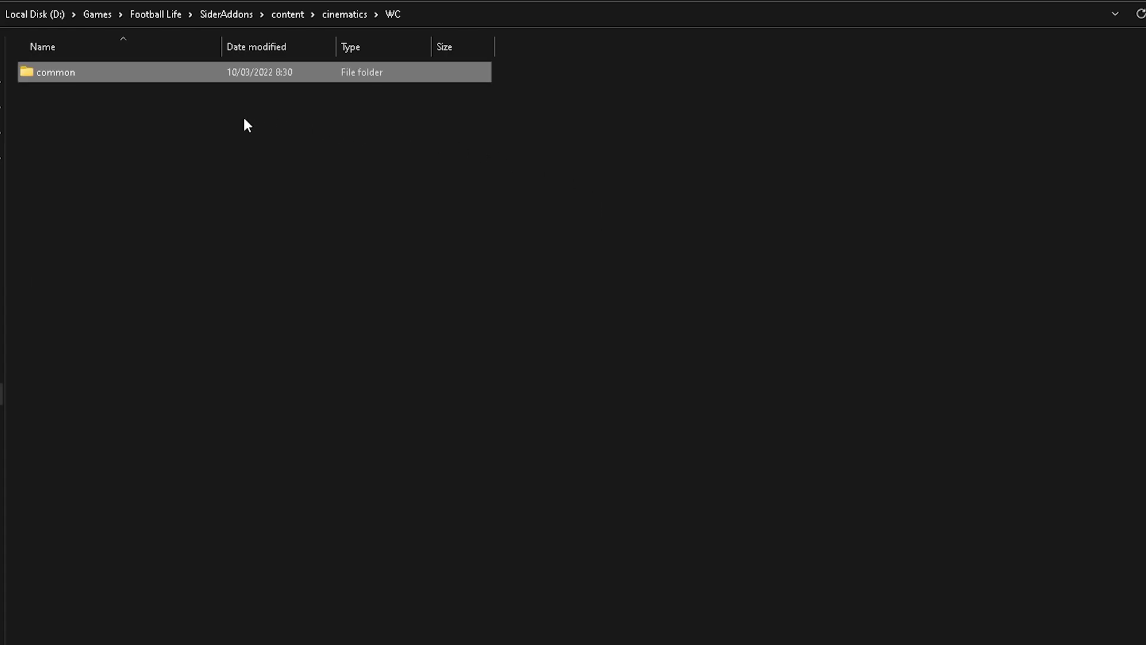
- Return the game window to SiderAddons and the mod window to the main PES 2021 Mod WC 2022 folder
click(228, 17)
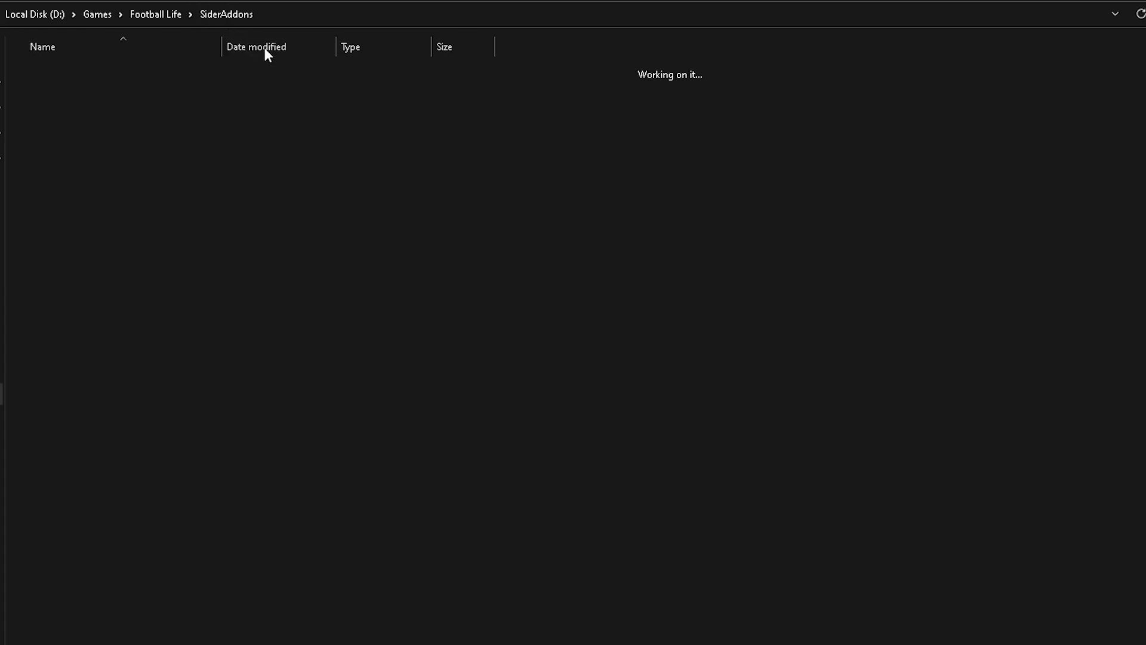
click(488, 629)
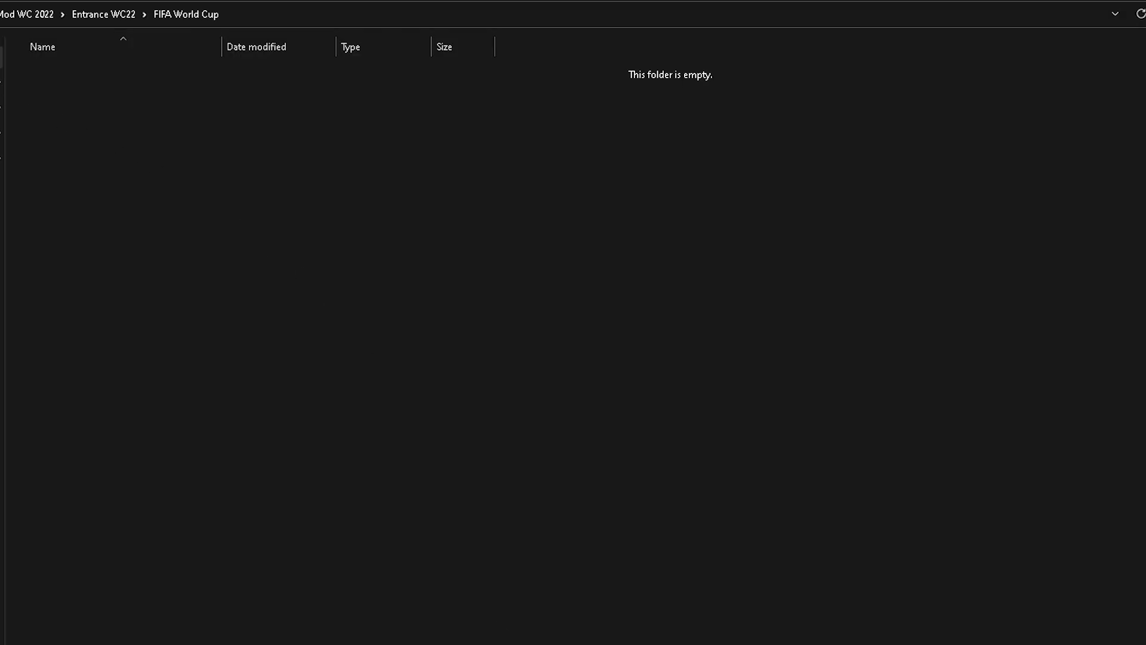
key(alt+Up)
key(alt+Up)
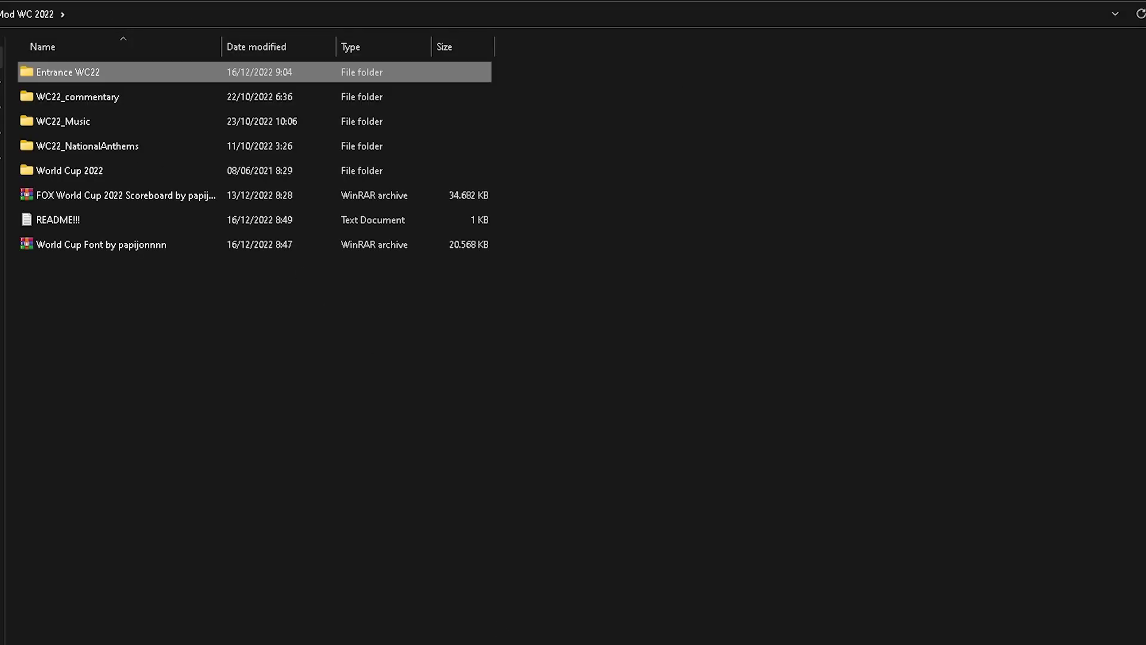
click(282, 497)
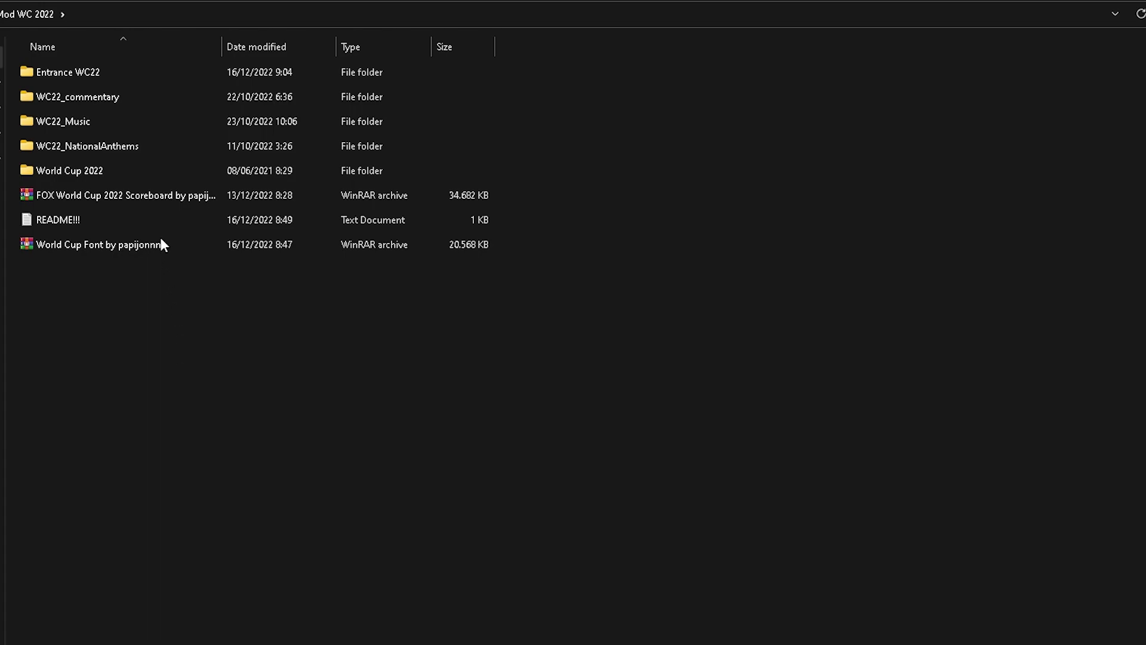
- Cut the WC22_commentary folder from the mod folder
mouse_move(94, 93)
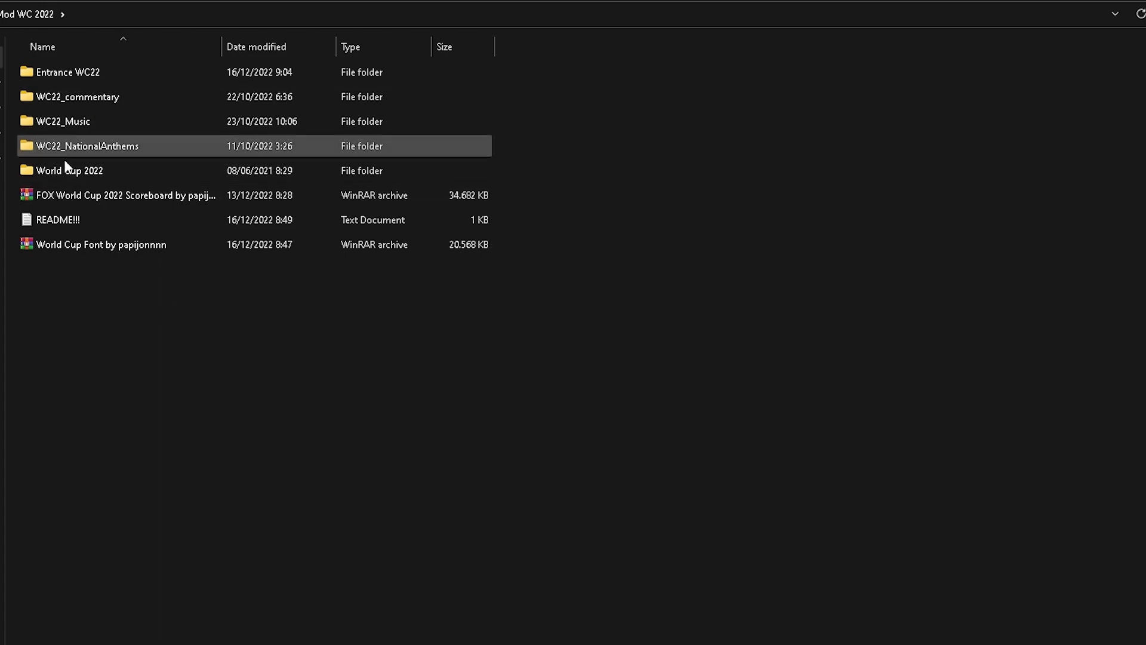
click(68, 97)
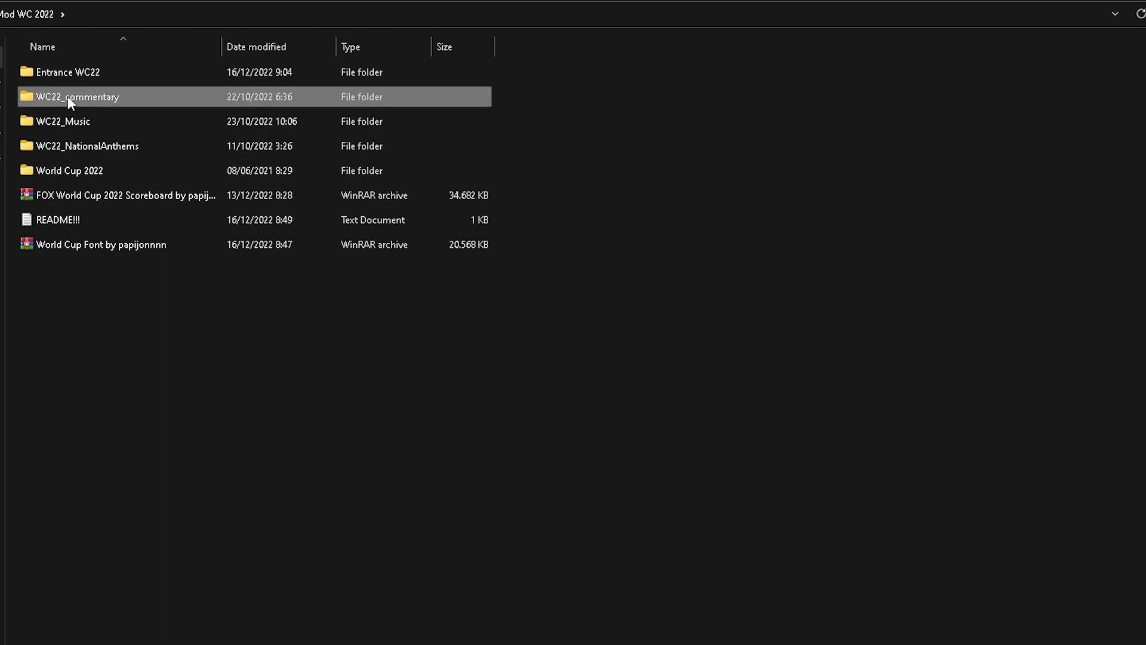
right_click(68, 99)
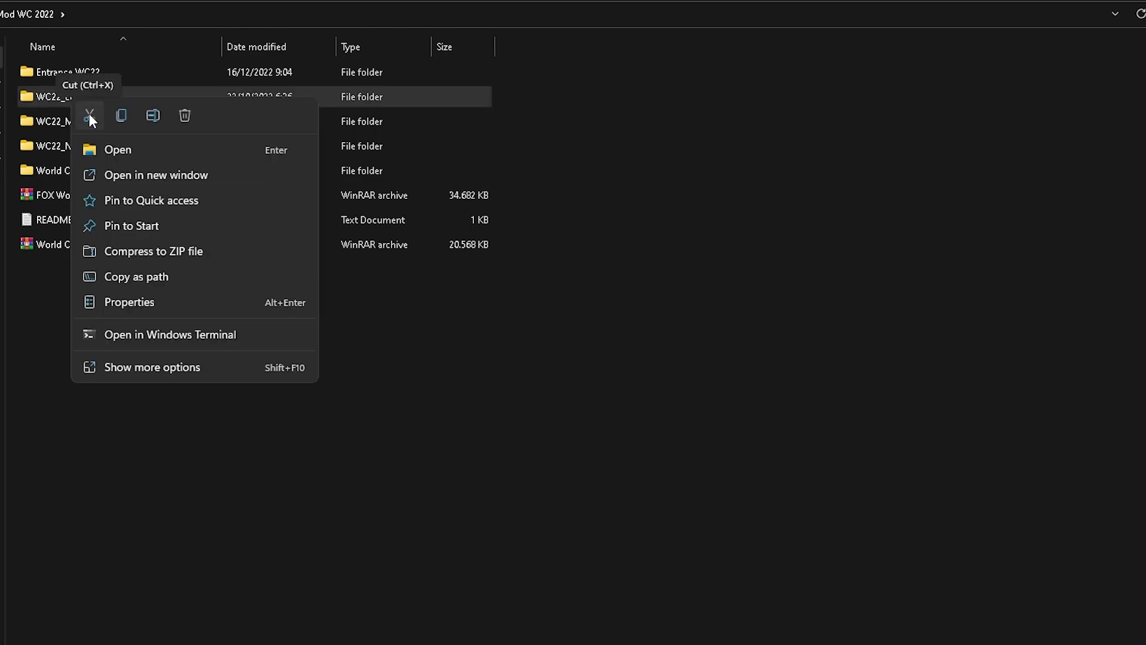
click(89, 115)
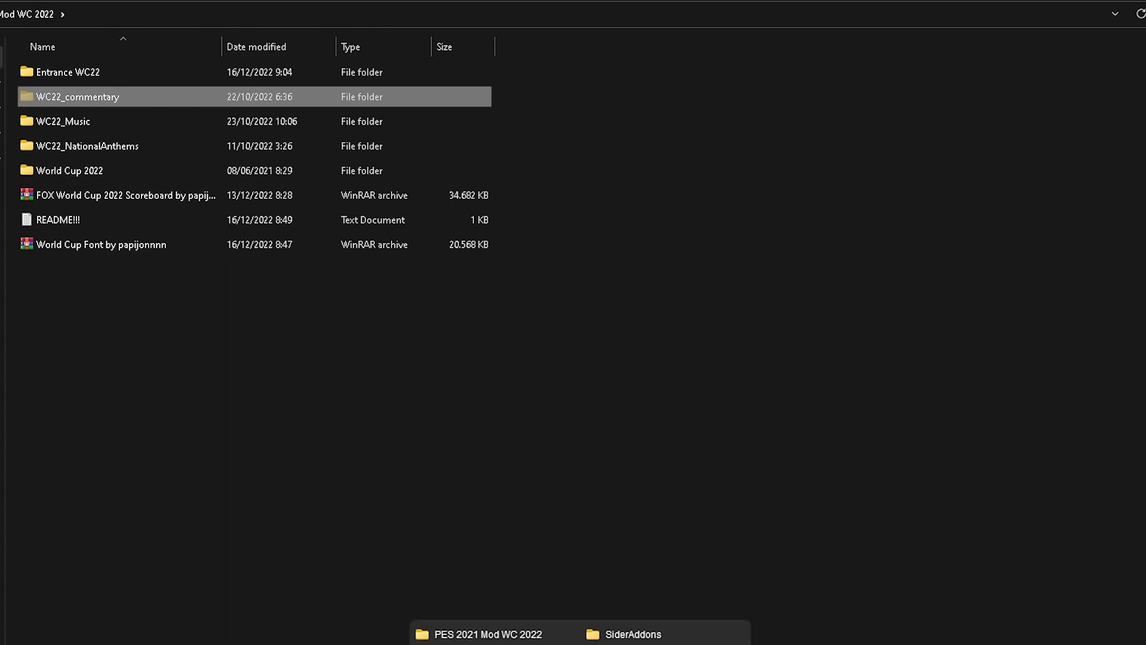
- Paste WC22_commentary into SiderAddons\livecpk, replacing the files with the same names
click(642, 632)
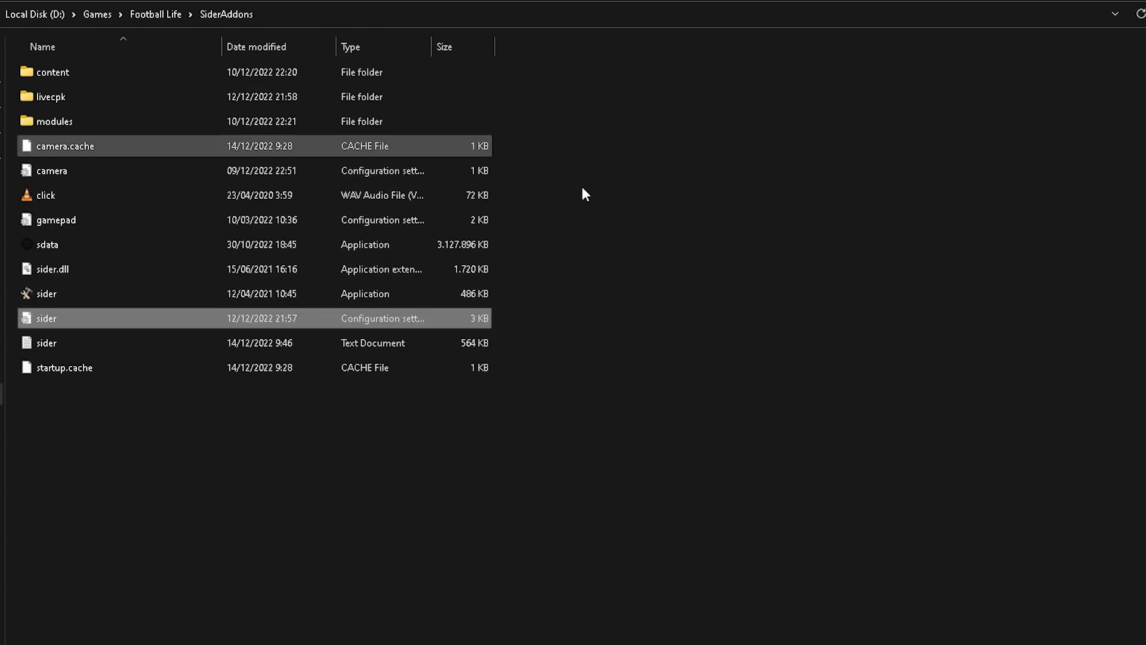
click(893, 235)
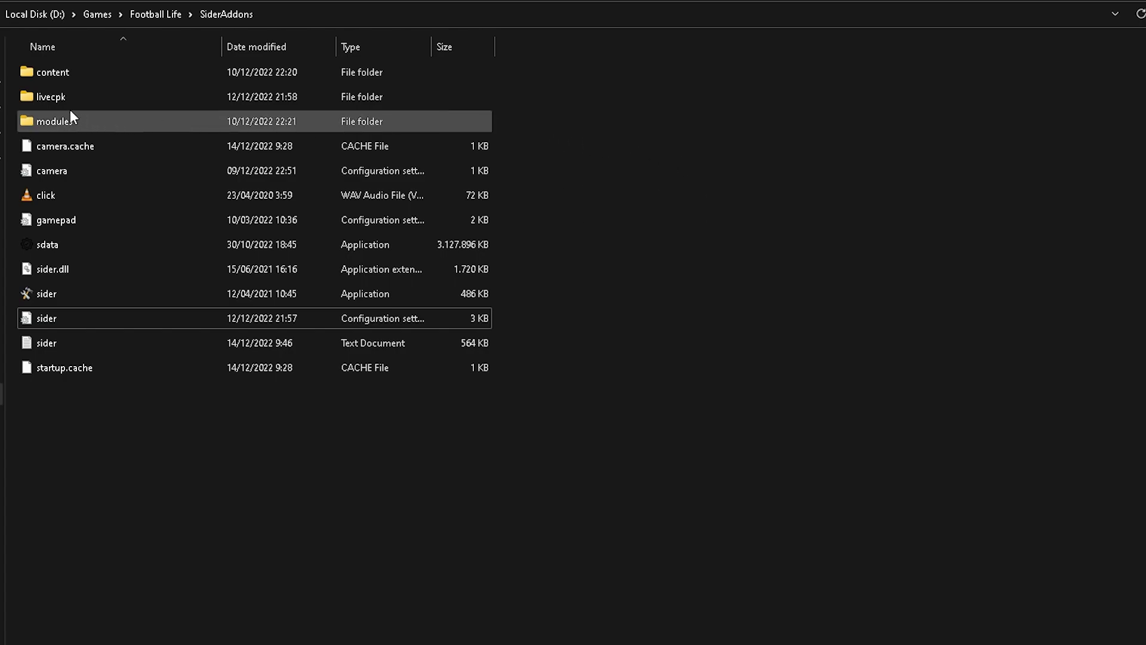
double_click(52, 97)
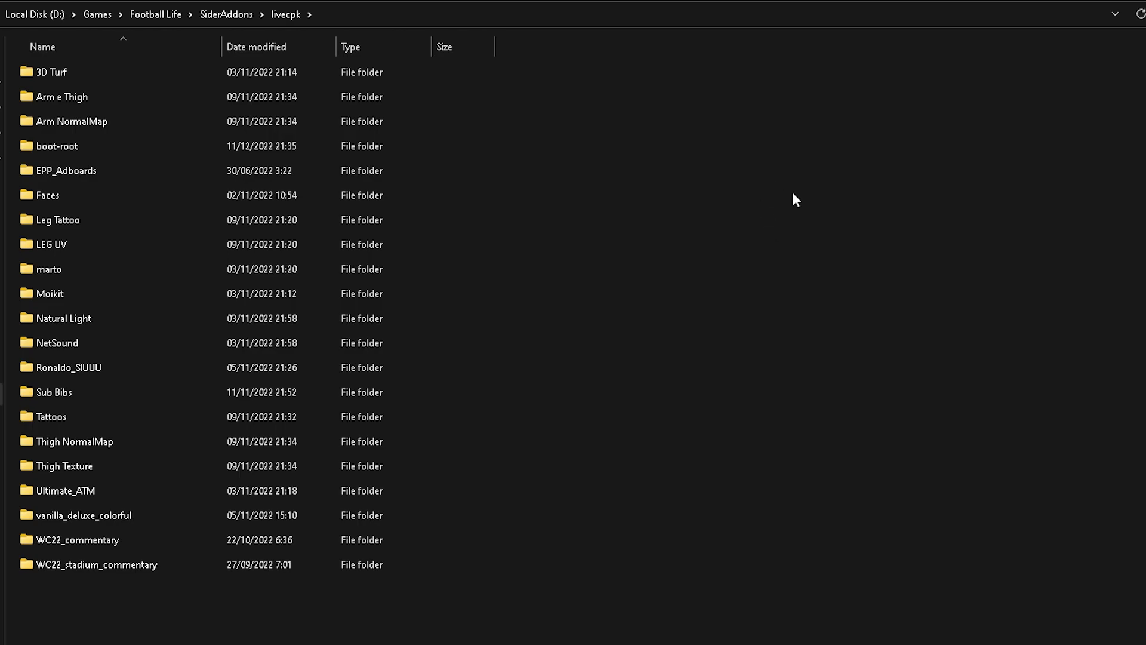
right_click(651, 172)
click(679, 185)
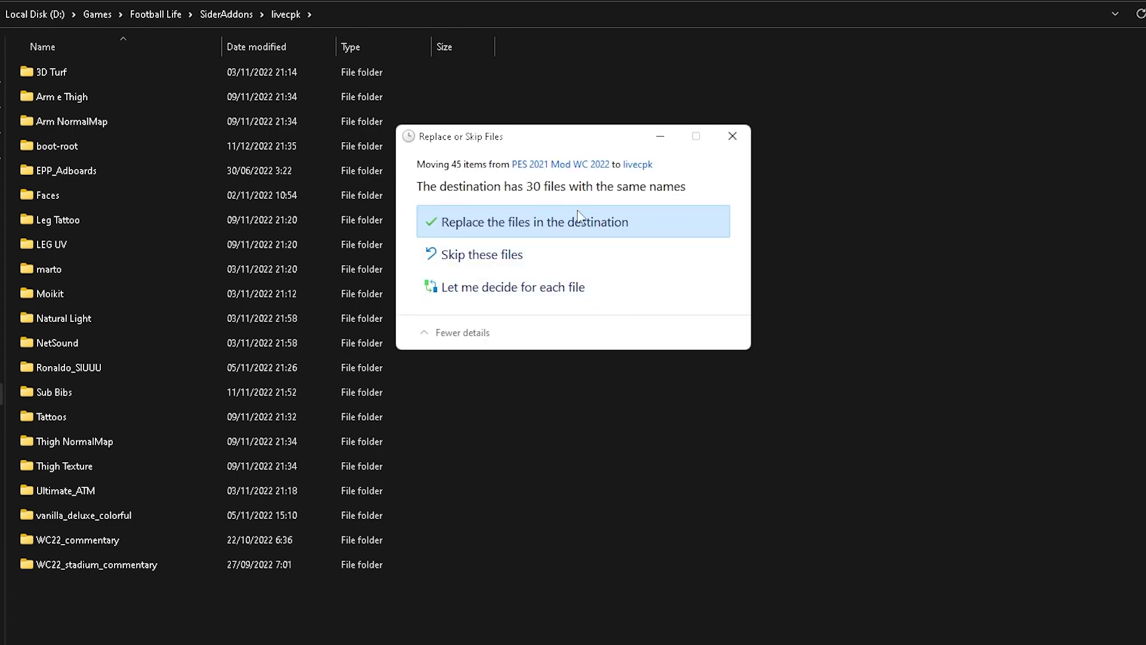
click(489, 224)
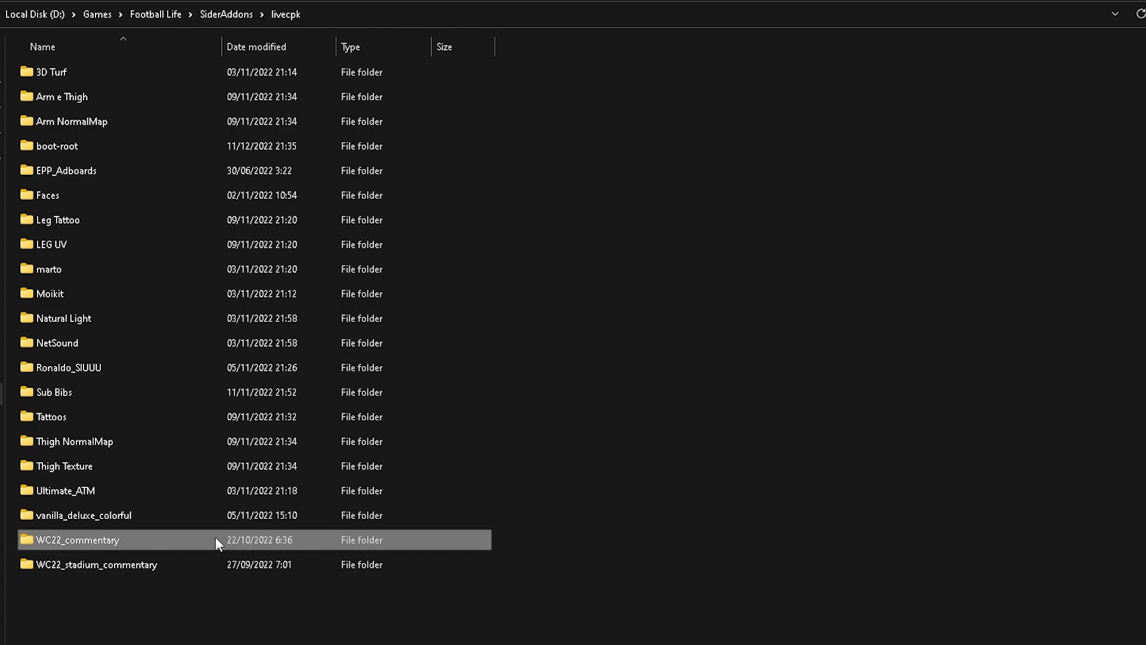
- Check the name of the WC22_commentary folder, then open the sider configuration file from SiderAddons at its cpk.root entries
click(87, 542)
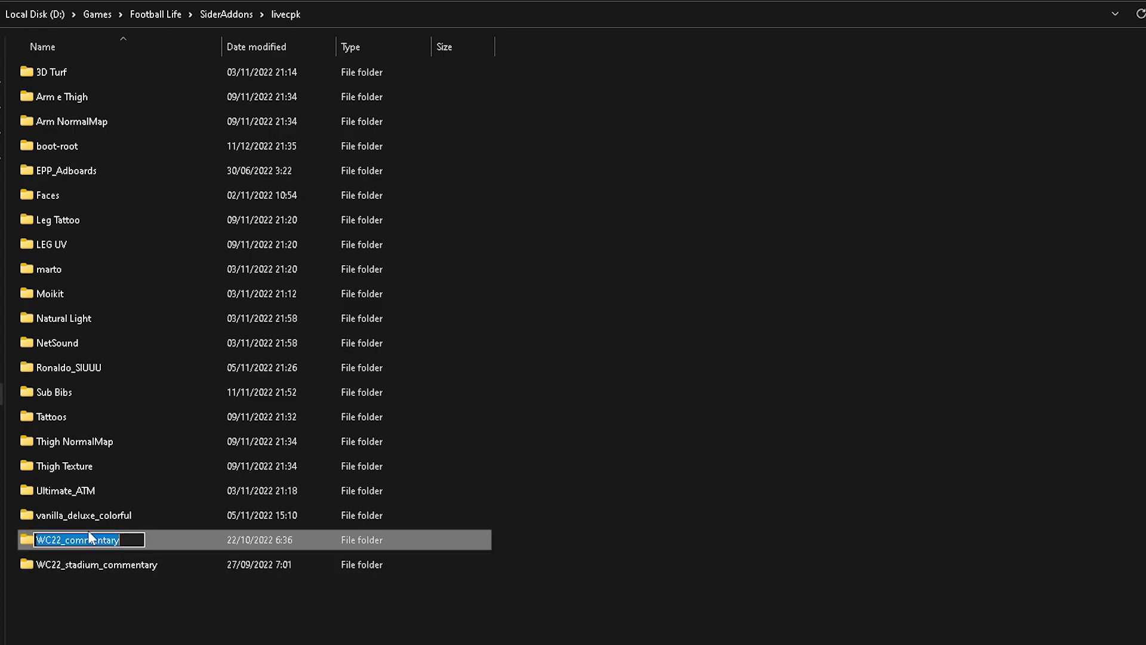
key(Return)
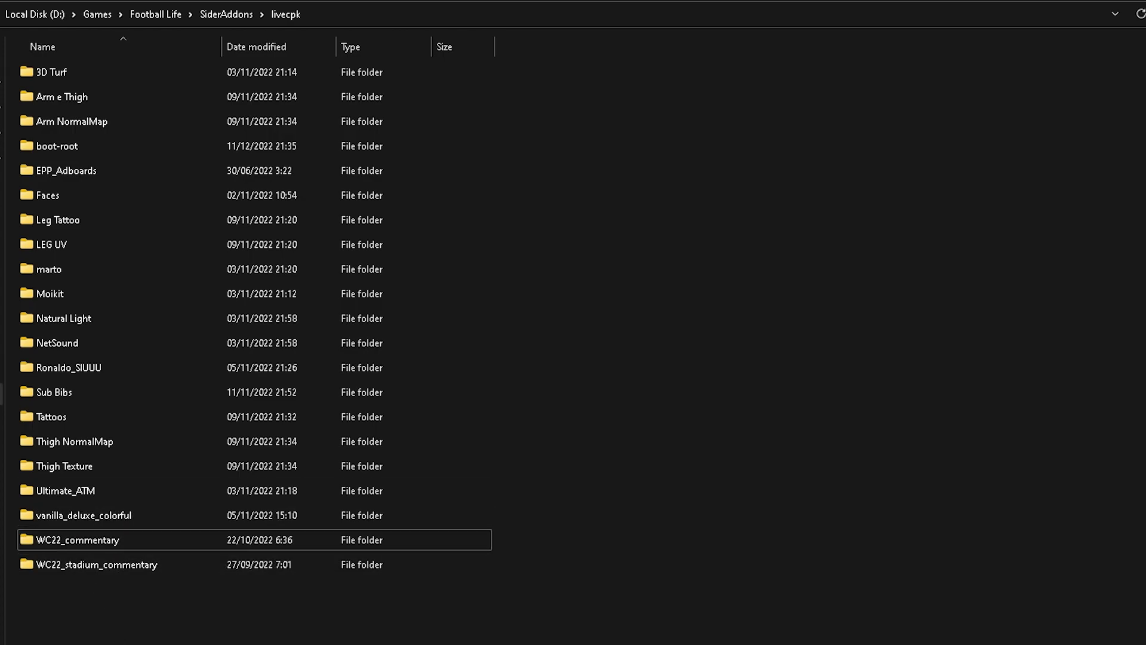
key(alt+Up)
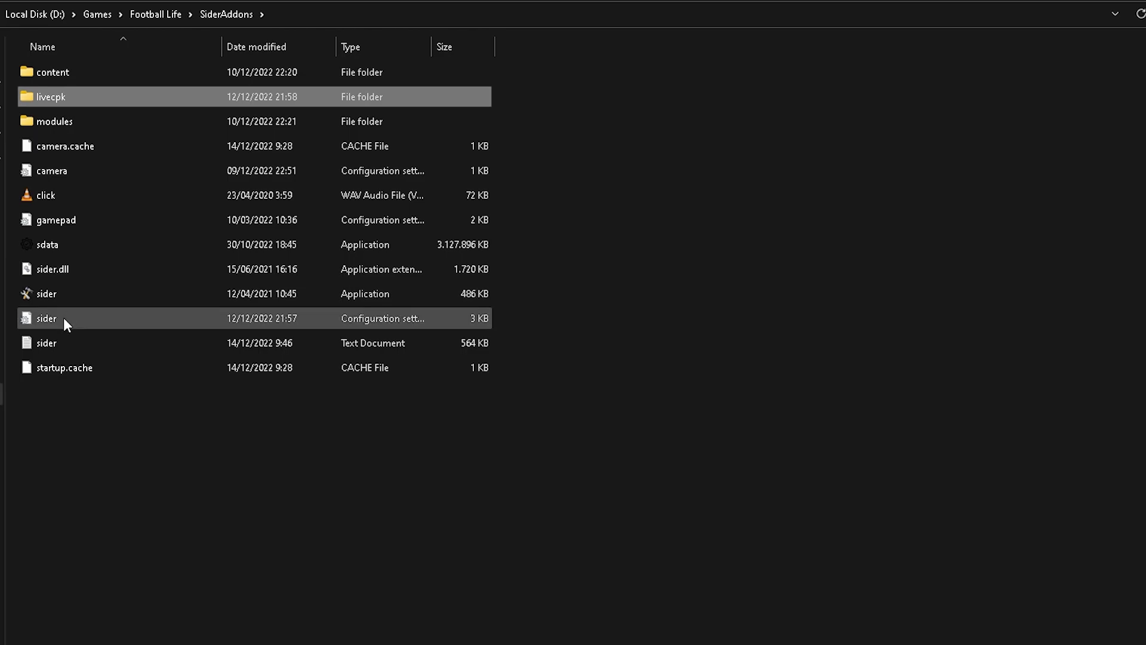
double_click(64, 320)
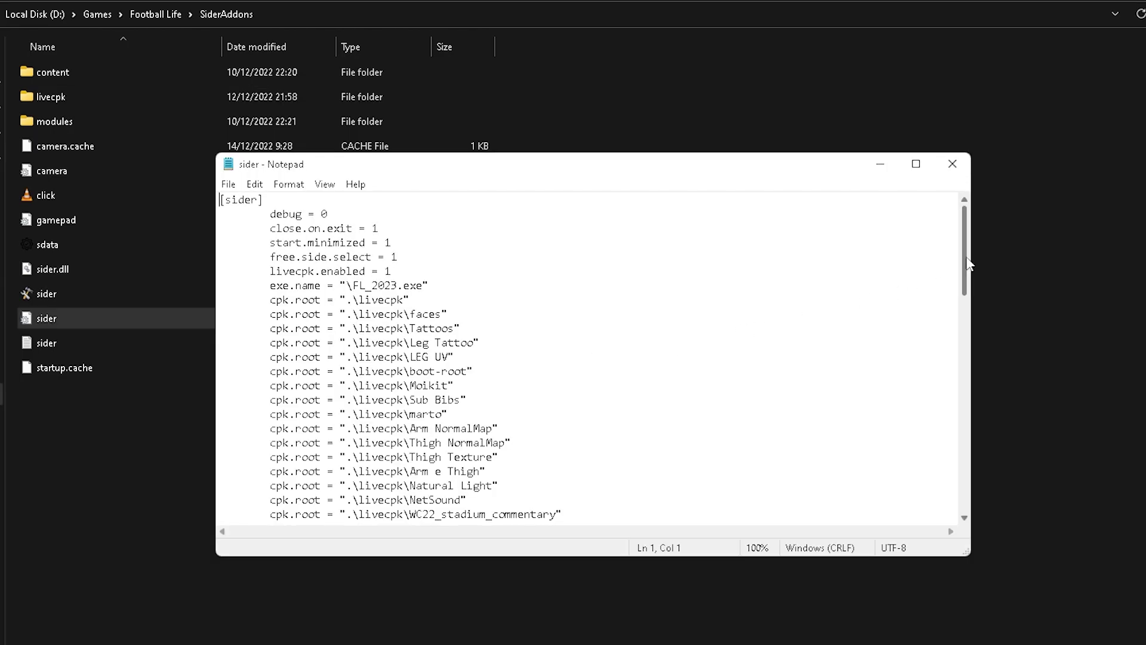
scroll(967, 256, down, 3)
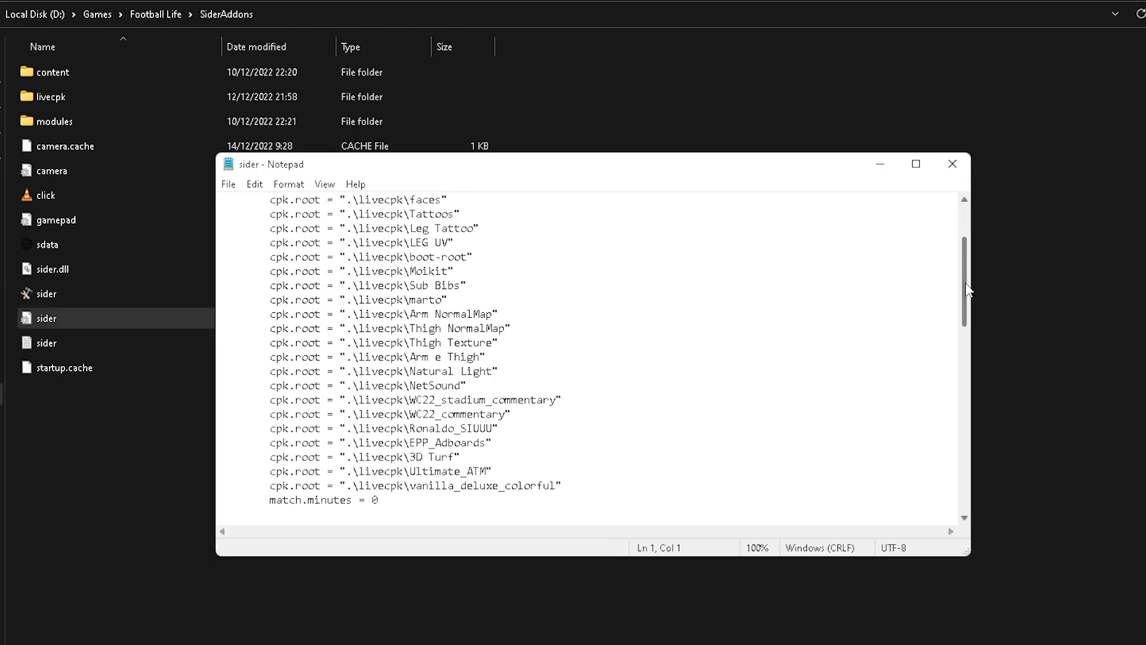
- Compare the WC22_commentary cpk.root entry in the sider configuration with the folder name in livecpk
drag(270, 413, 512, 415)
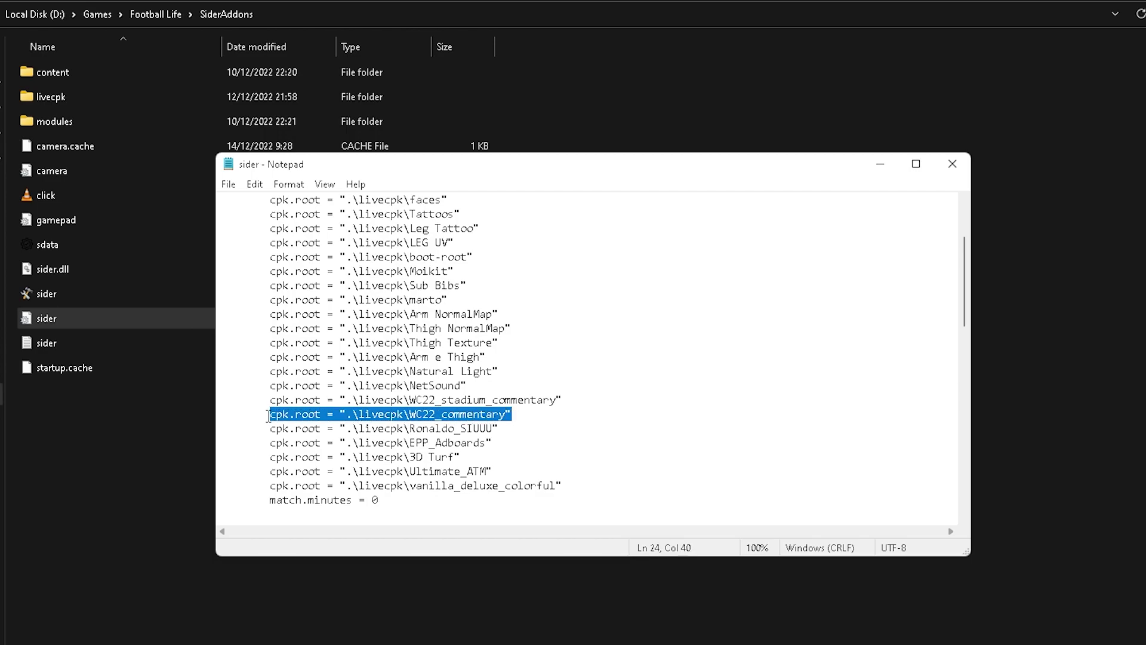
drag(268, 416, 514, 415)
click(566, 421)
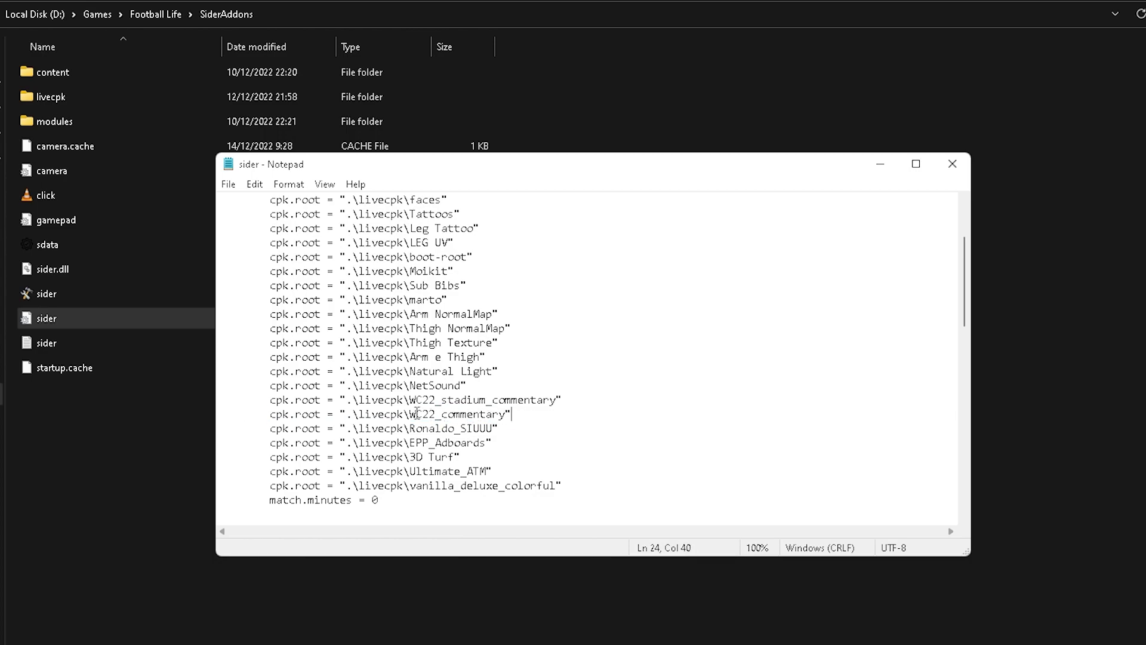
drag(411, 413, 505, 416)
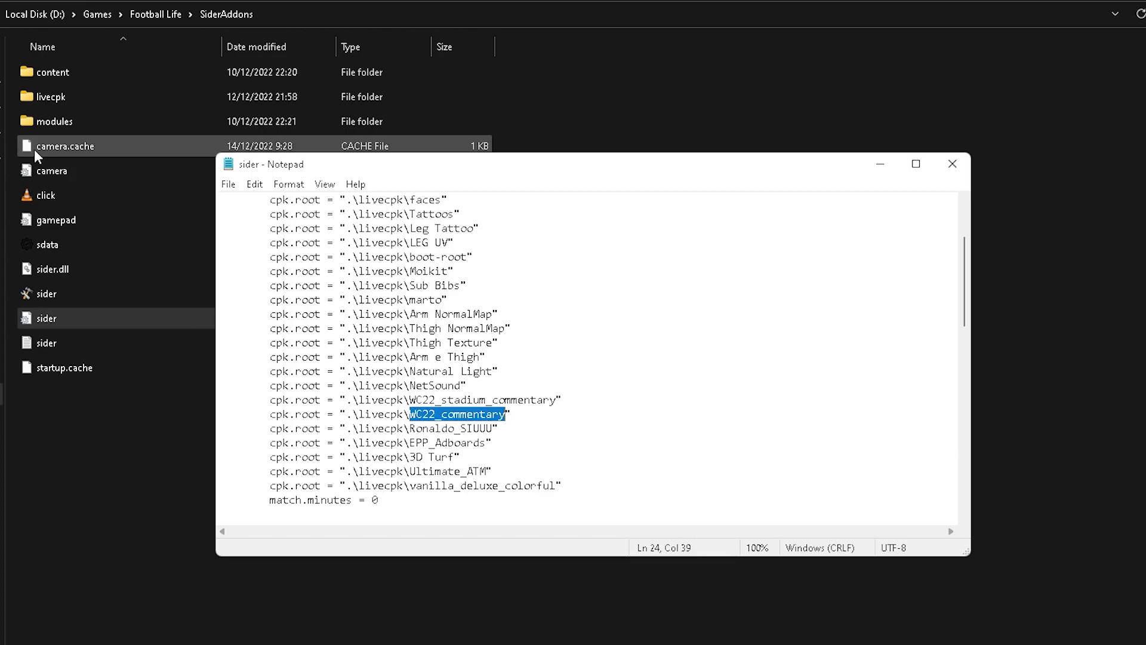
click(42, 99)
double_click(42, 99)
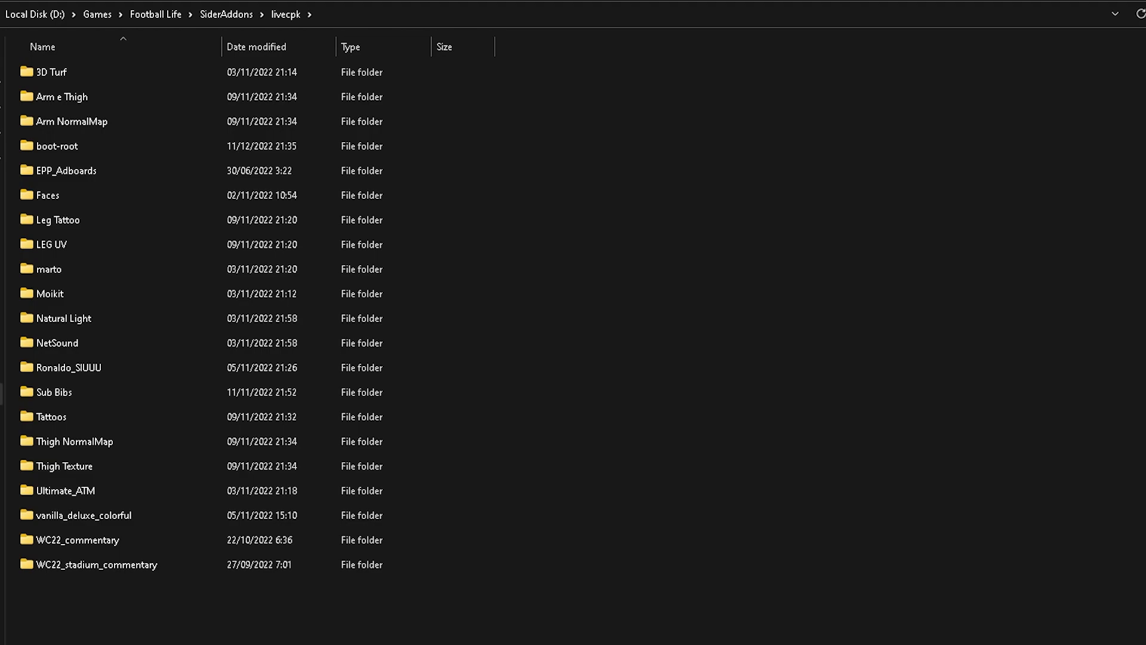
- Close the sider configuration file and cut the World Cup 2022 folder from the mod folder
click(770, 643)
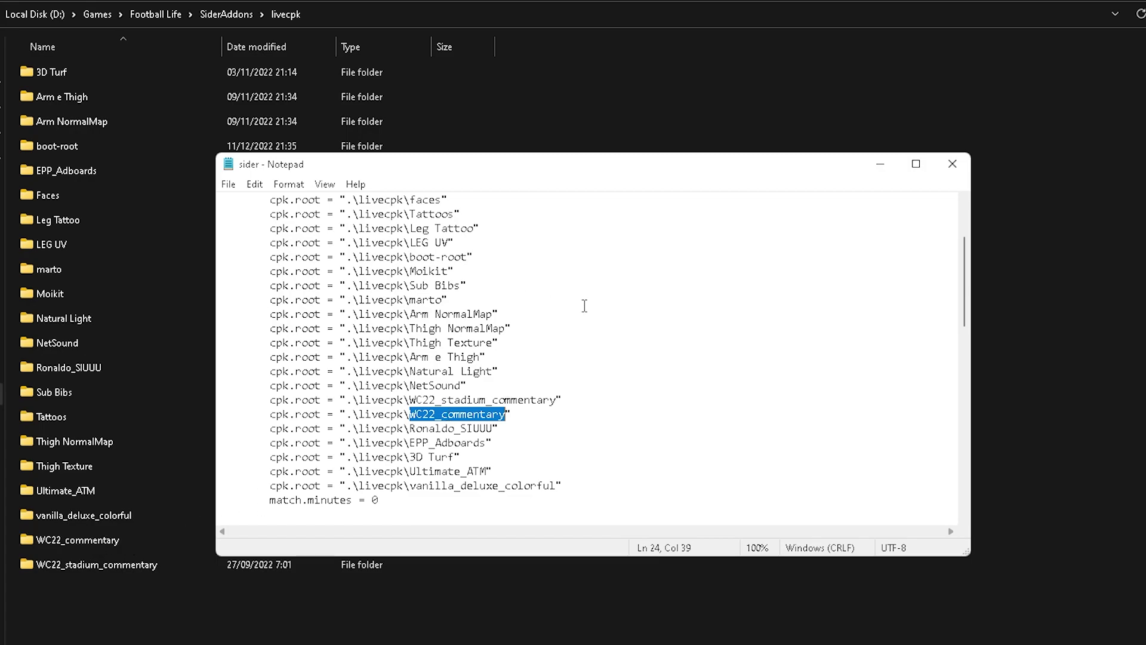
click(953, 165)
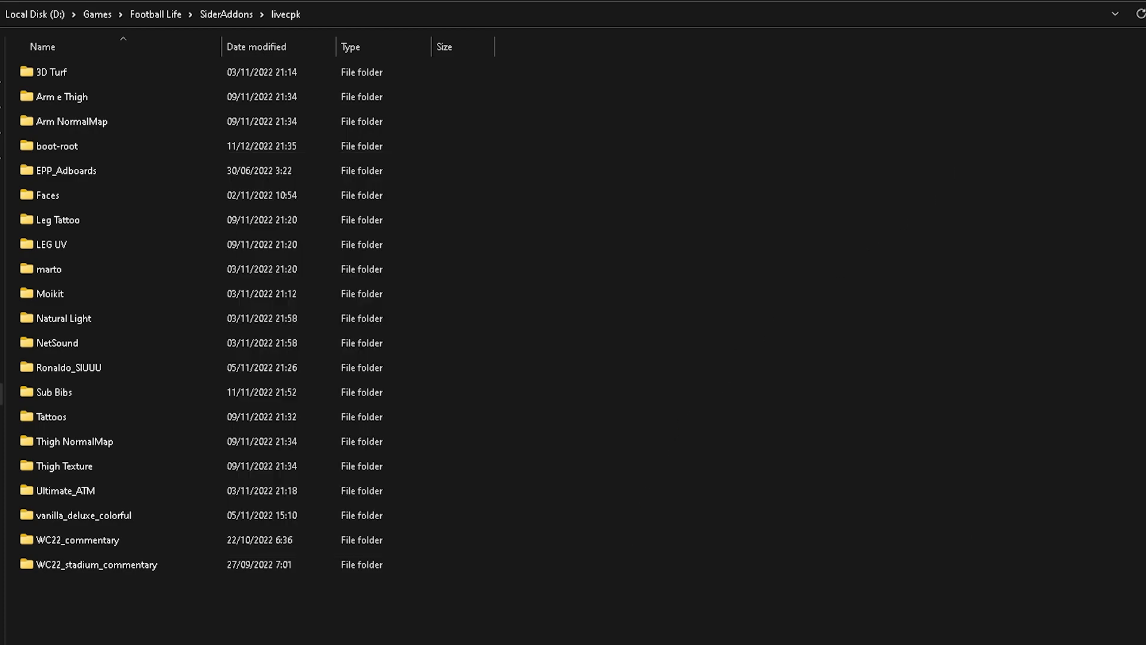
click(456, 629)
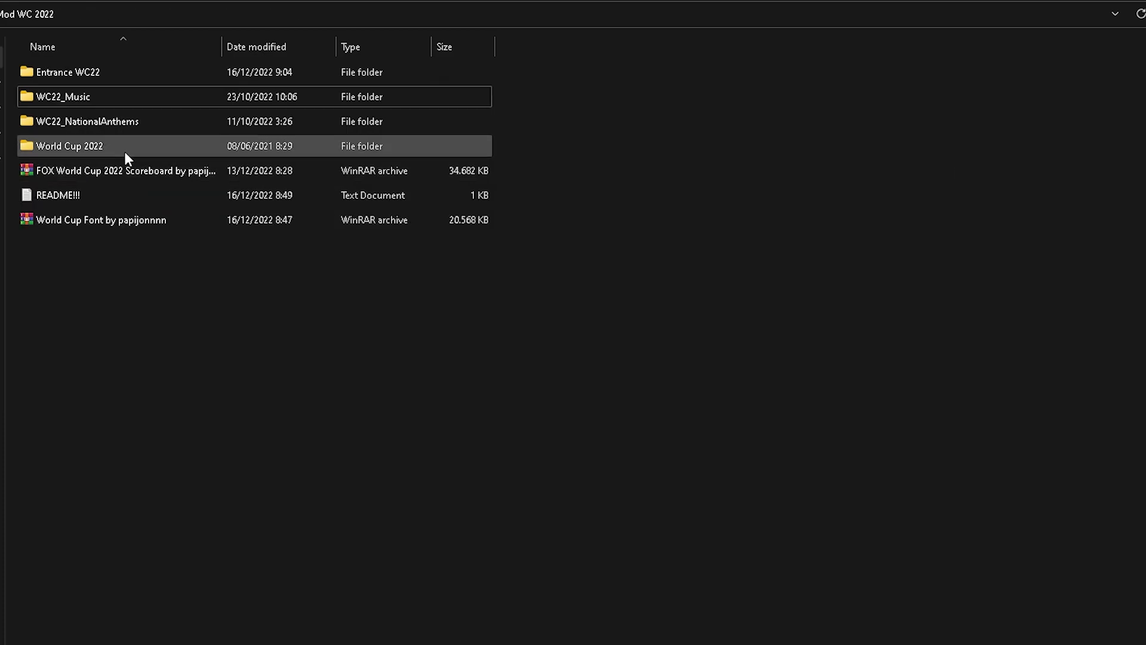
double_click(102, 148)
key(alt+Left)
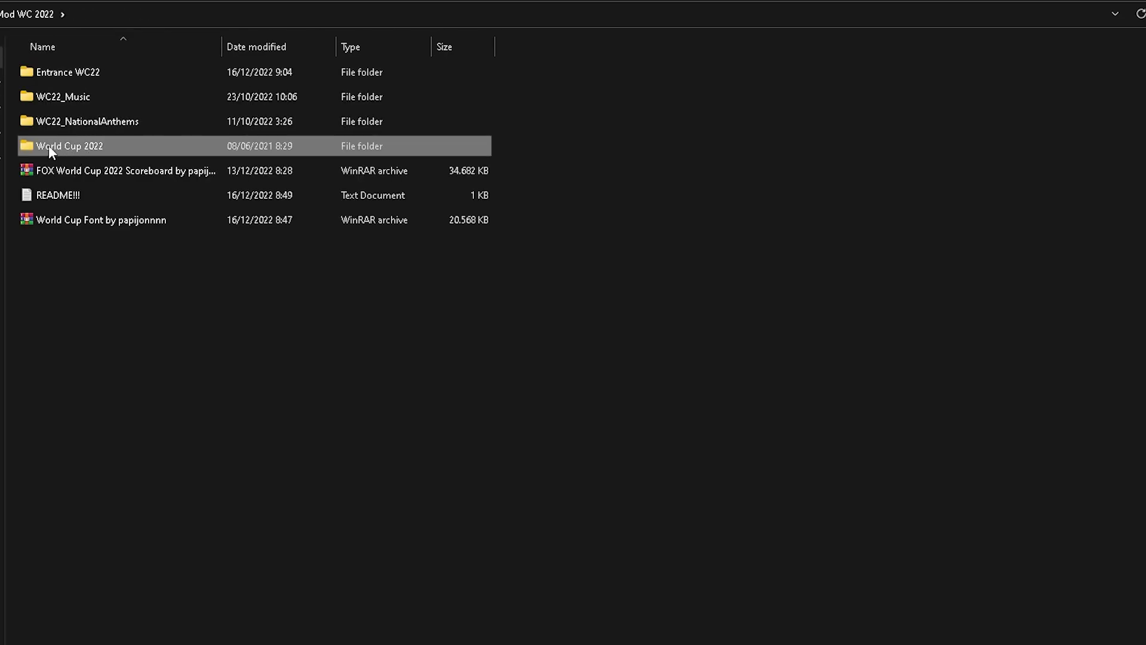
right_click(66, 146)
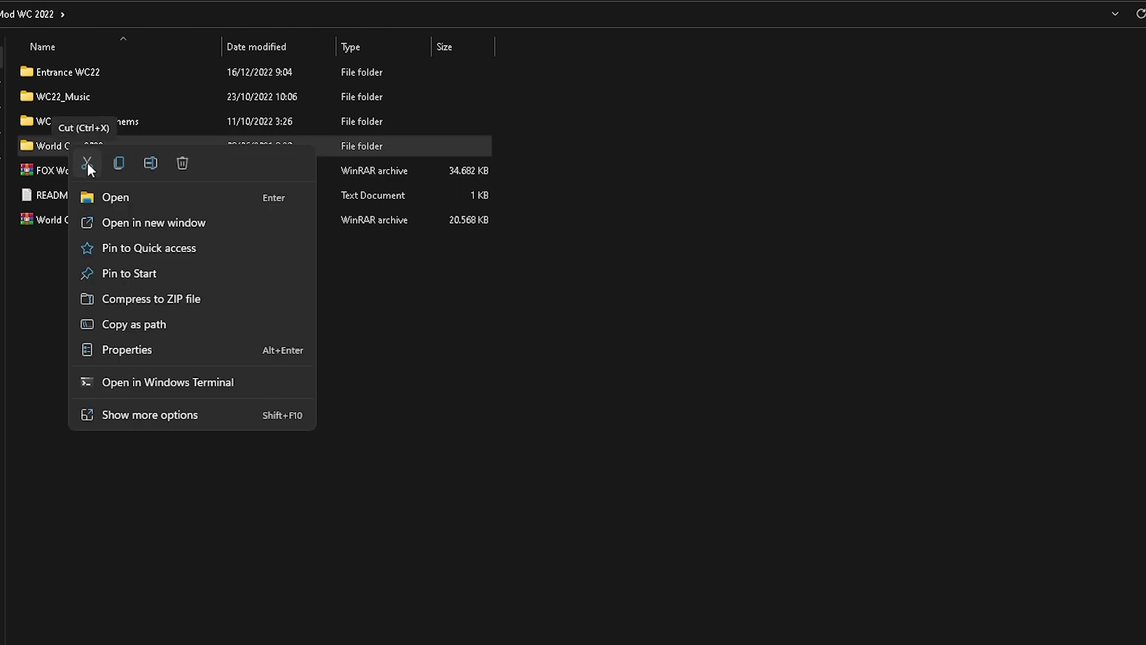
click(88, 162)
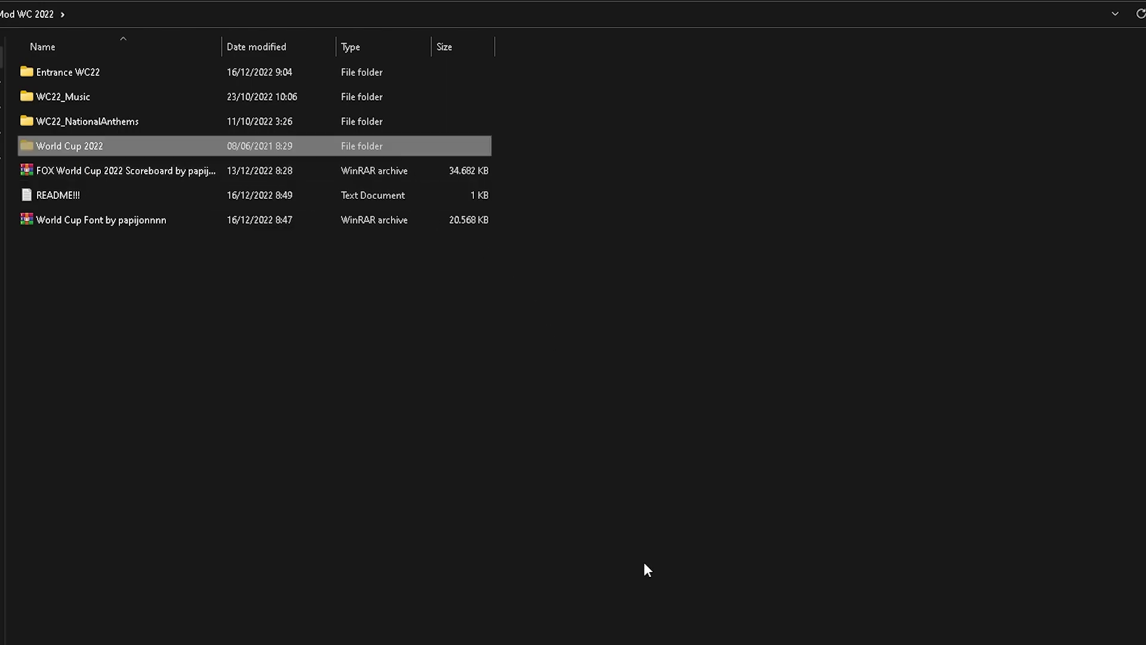
- Delete all the scoreboard folders inside SiderAddons\content\scoreboards\FIFA
click(609, 630)
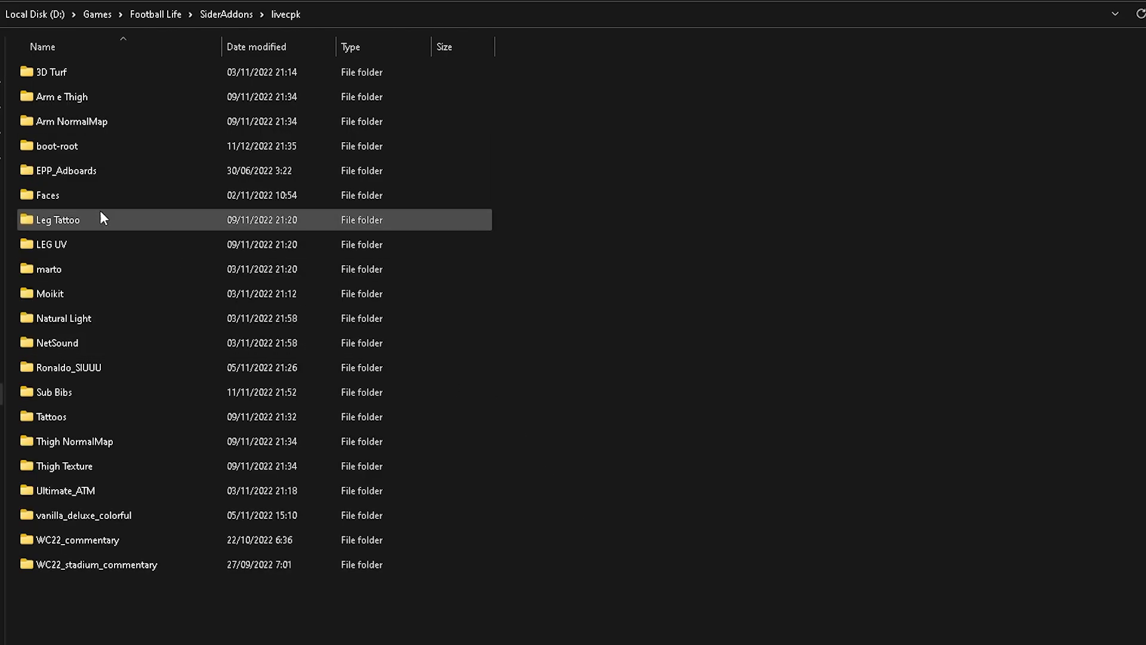
key(alt+Up)
double_click(70, 70)
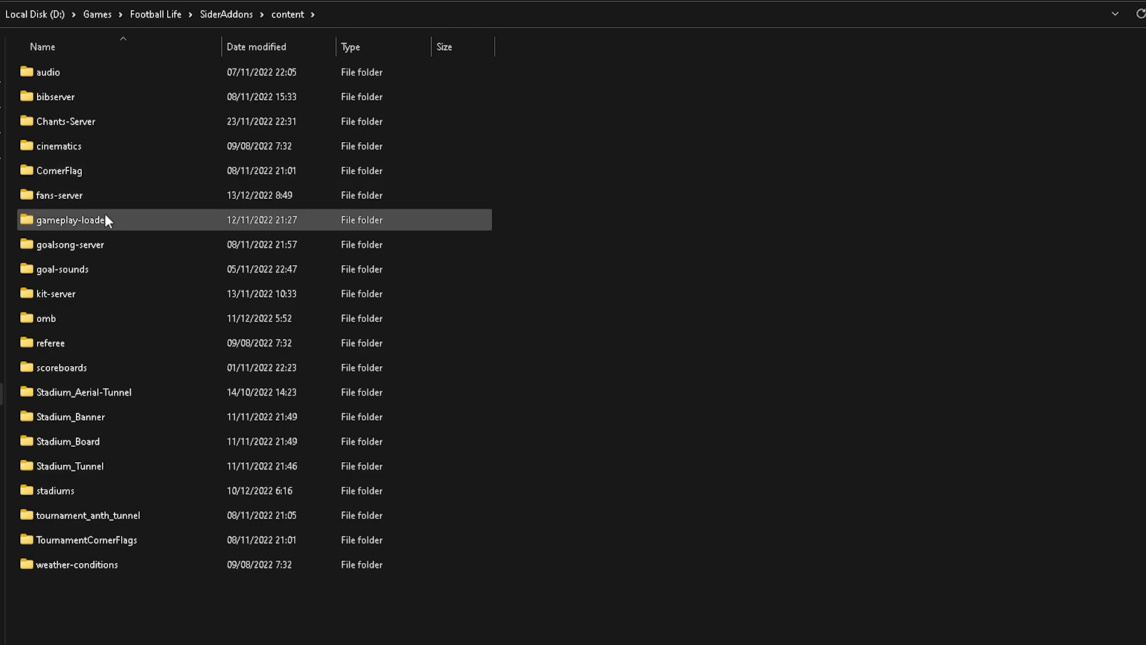
double_click(89, 368)
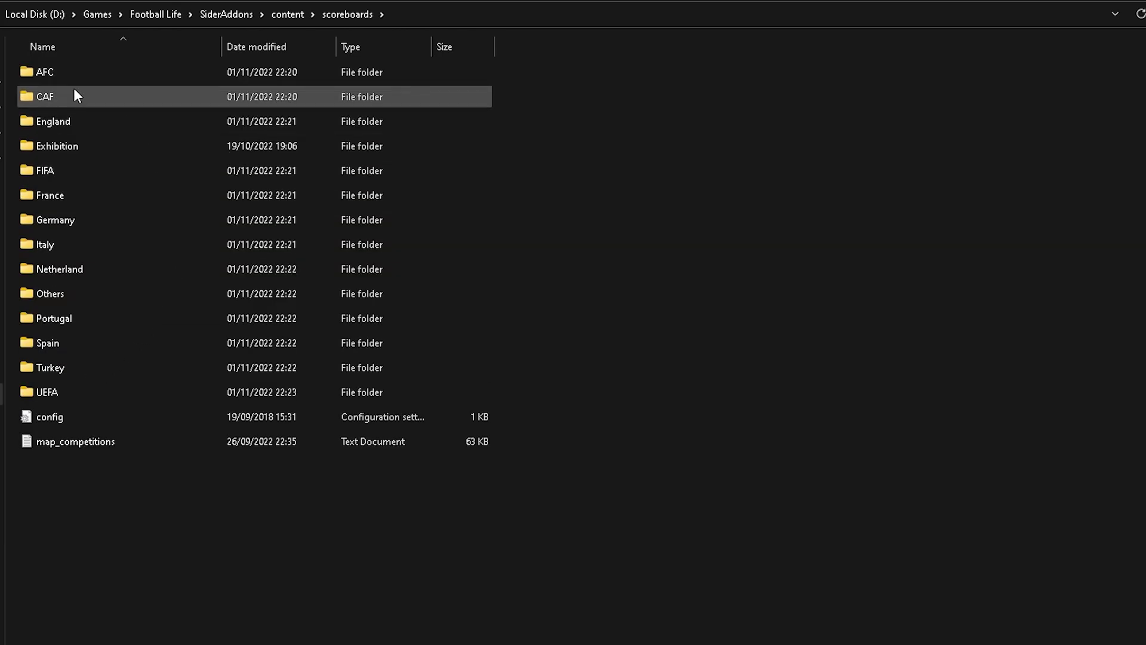
double_click(70, 170)
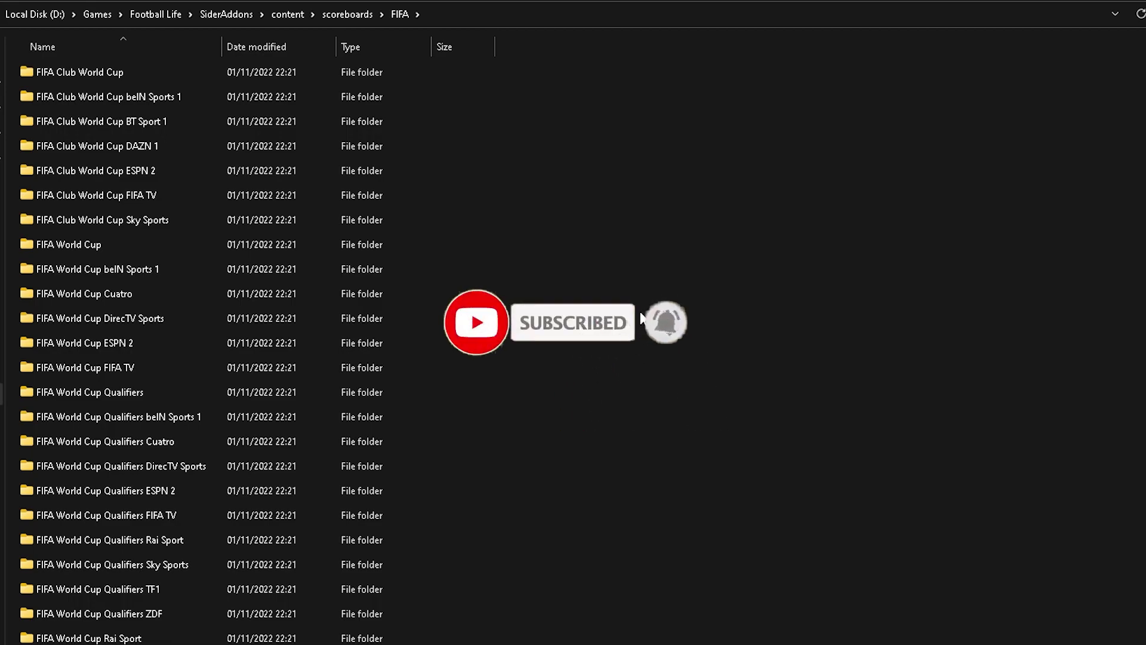
key(ctrl+a)
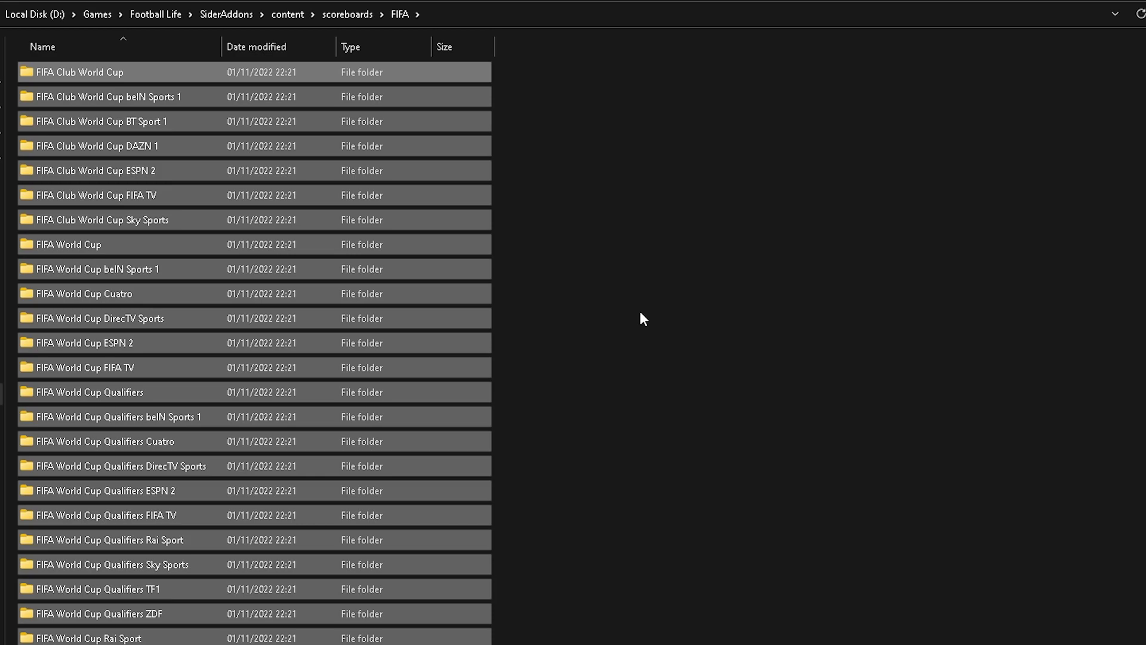
key(Delete)
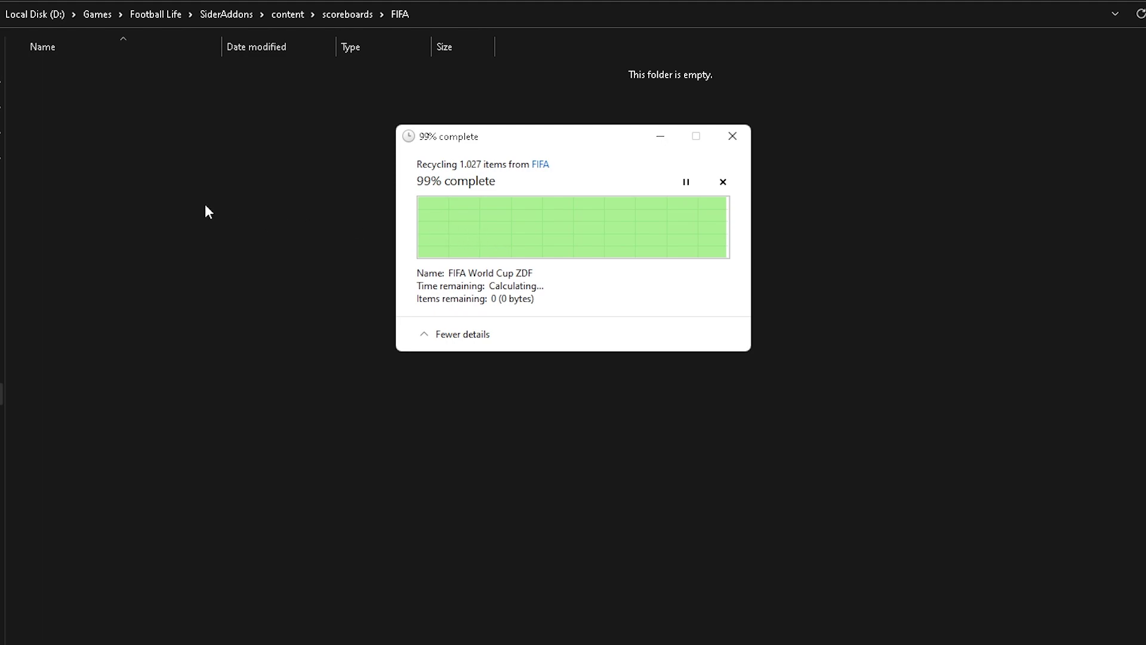
- Paste the World Cup 2022 folder into scoreboards\FIFA and return to the content folder
right_click(177, 192)
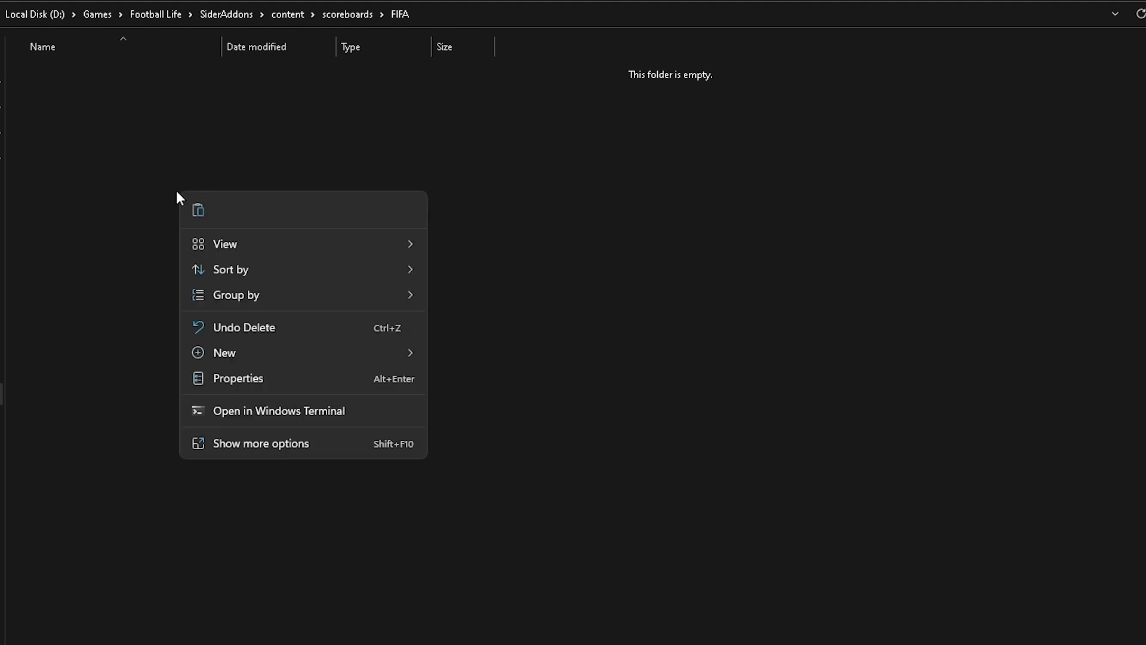
click(198, 209)
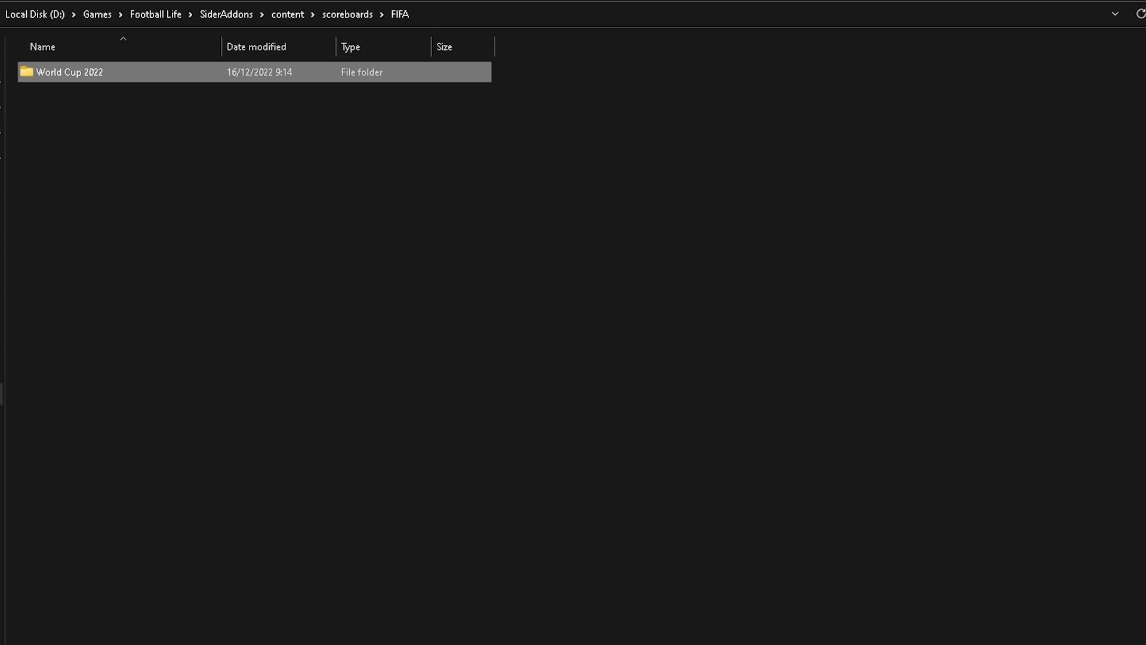
key(alt+Up)
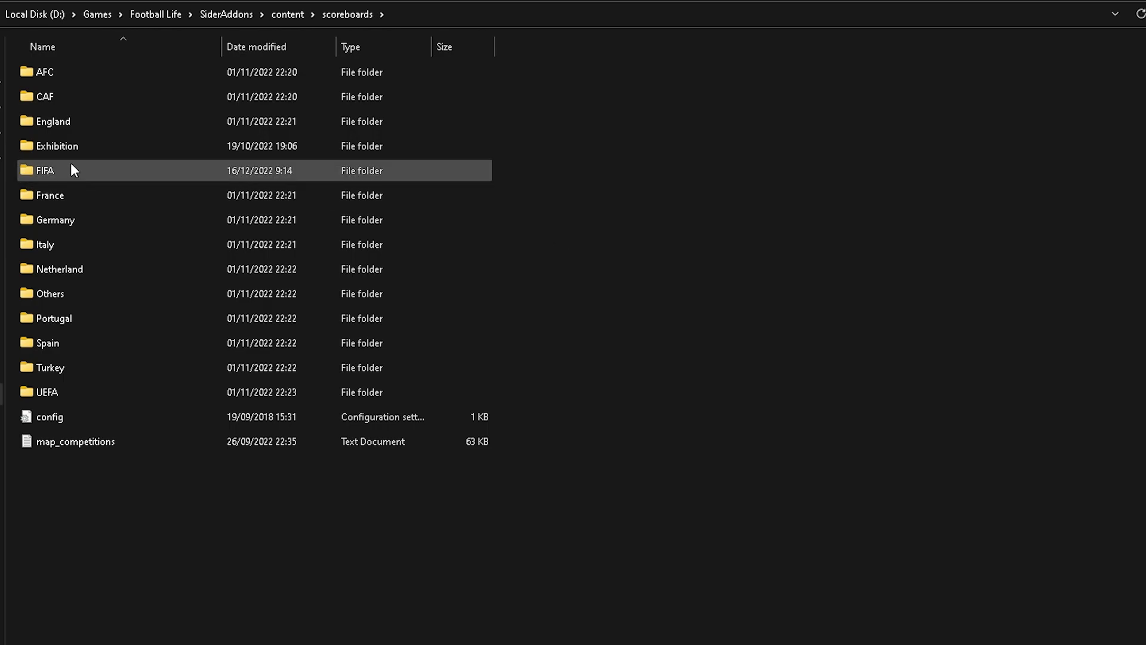
double_click(71, 170)
key(alt+Up)
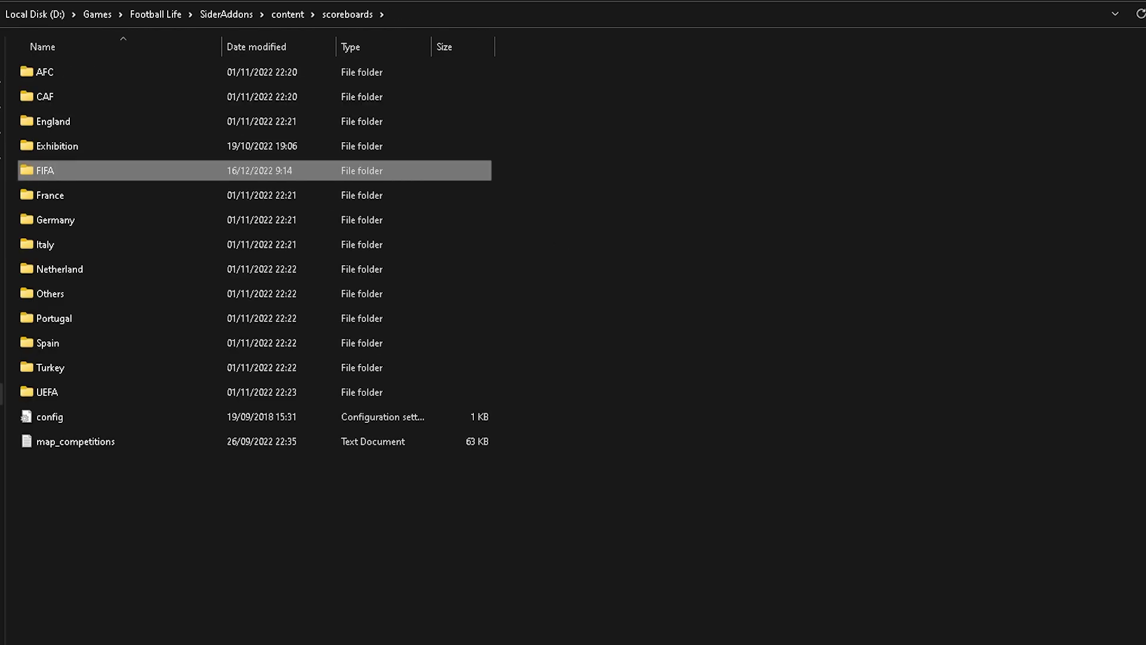
key(alt+Up)
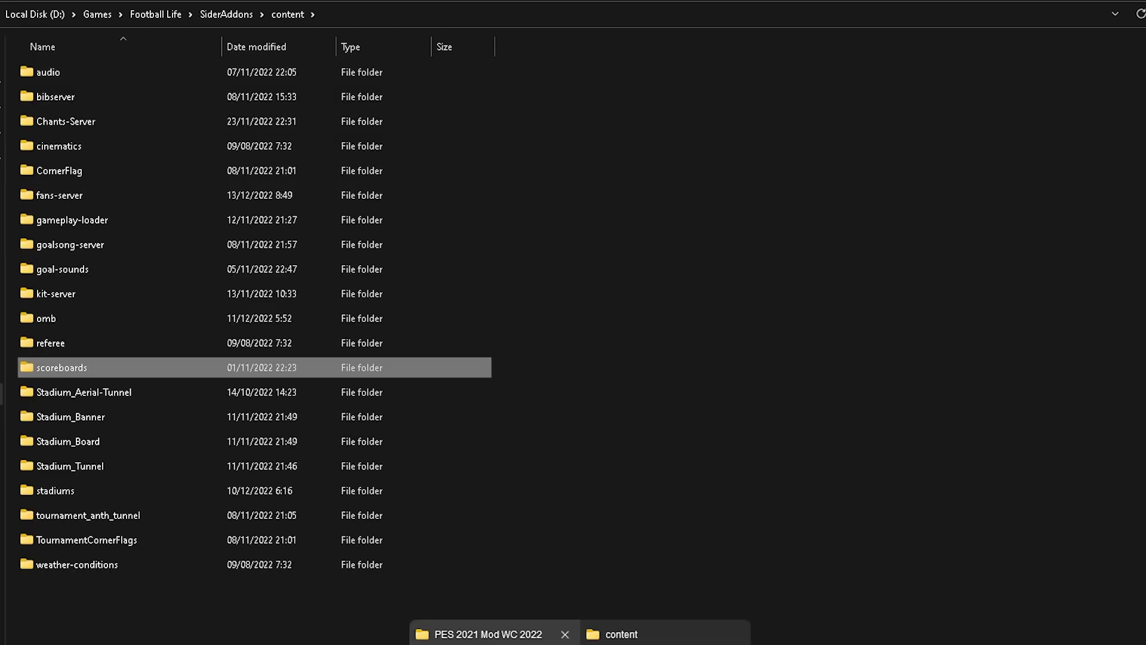
- Copy the "# FIFA World Cup 2022" block, through the line for ID 35, from the mod's README!!! file and close it
click(480, 630)
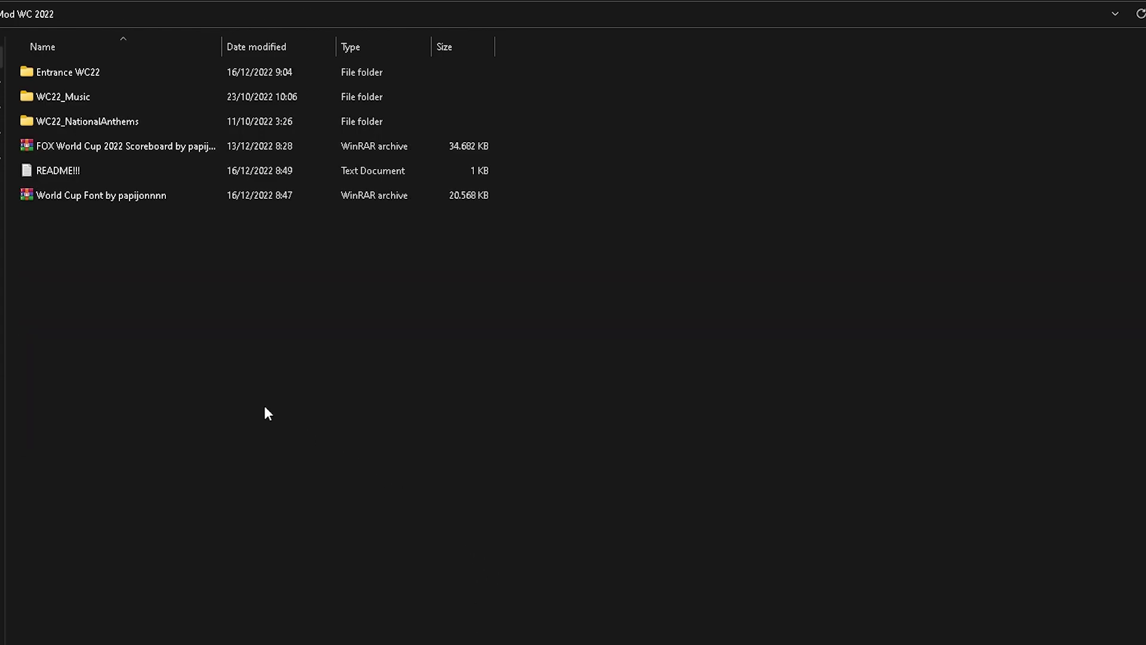
double_click(81, 173)
drag(220, 203, 354, 344)
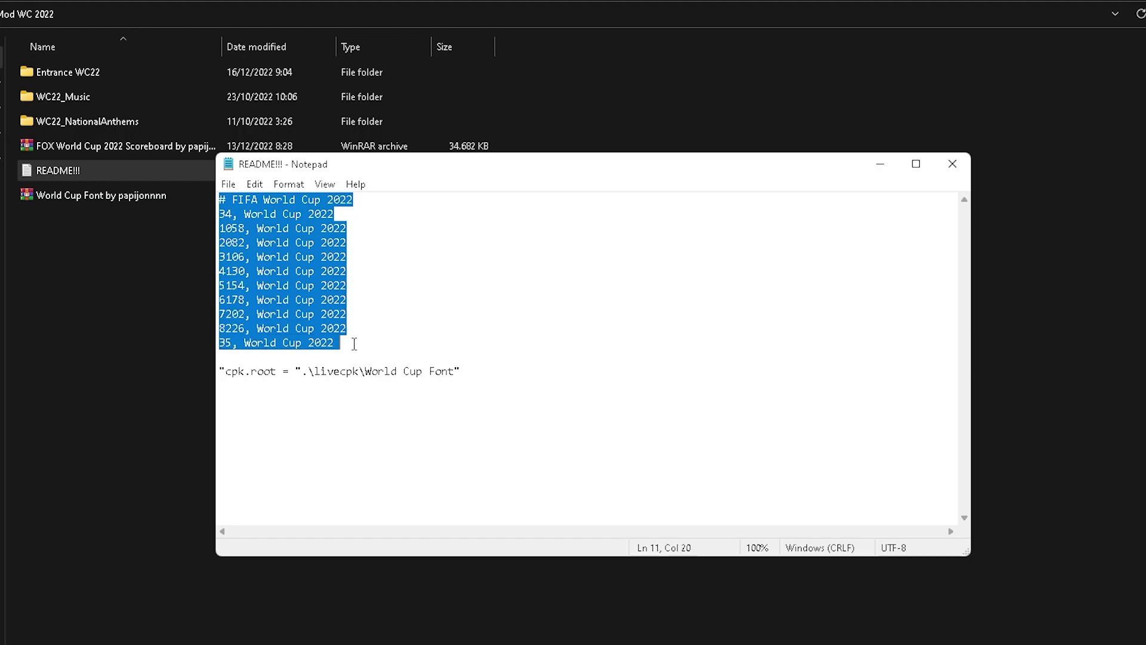
right_click(259, 219)
click(300, 271)
click(952, 164)
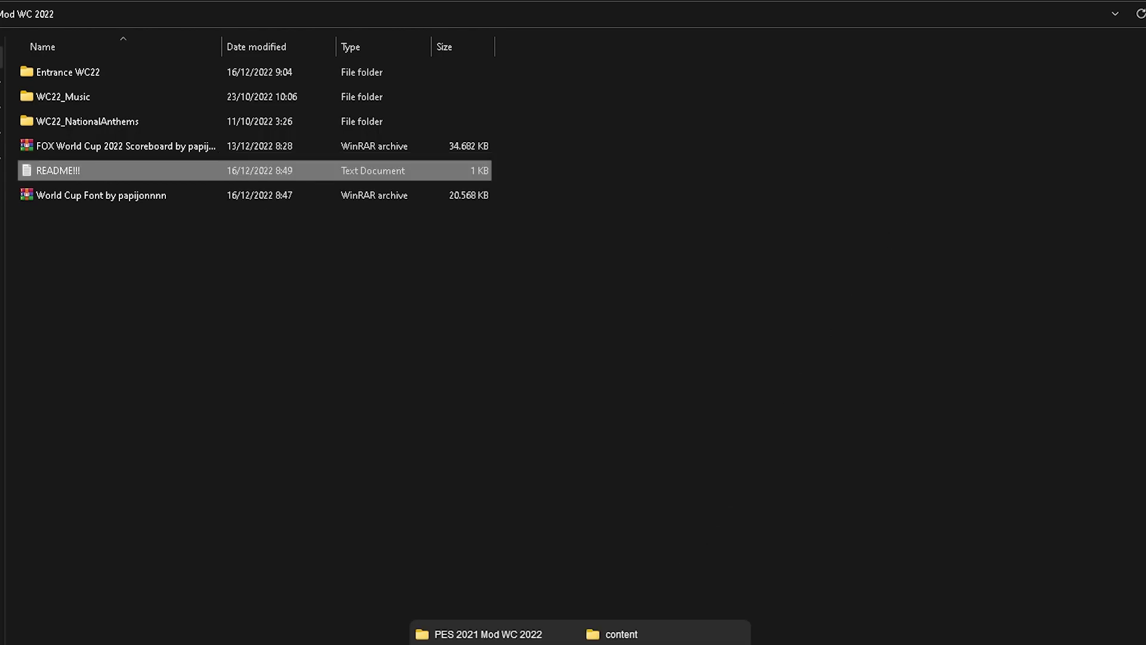
- In scoreboards\map_competitions, replace the FIFA World Cup and World Cup Qualifiers entries with the copied World Cup 2022 block, leaving the Club World Cup entries
click(615, 632)
double_click(70, 366)
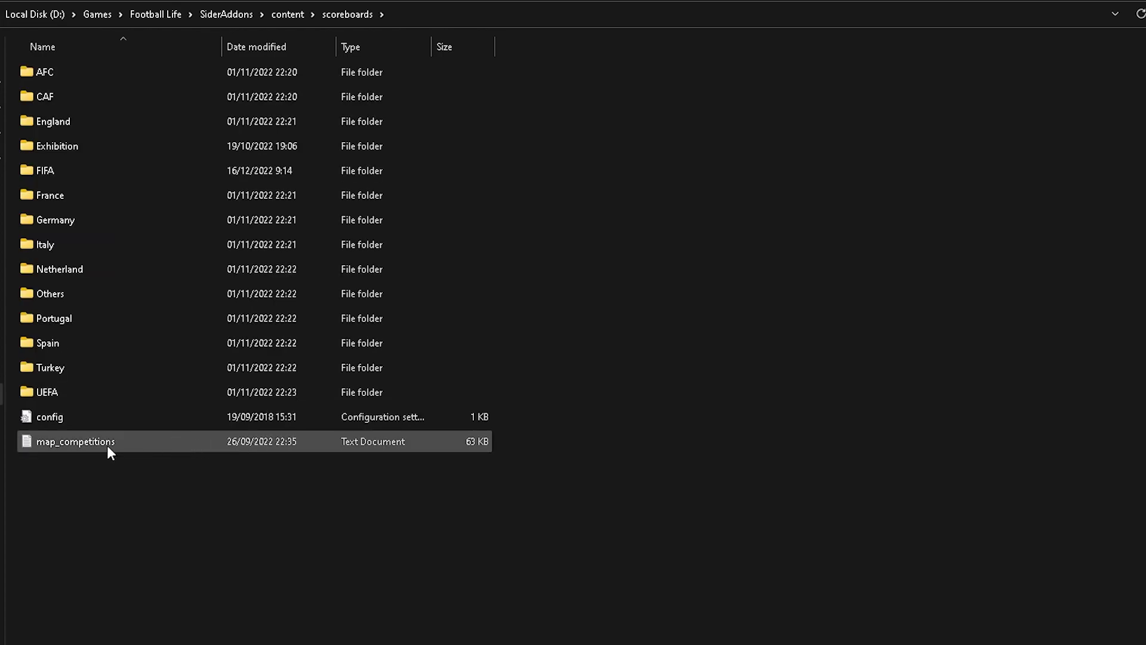
double_click(75, 442)
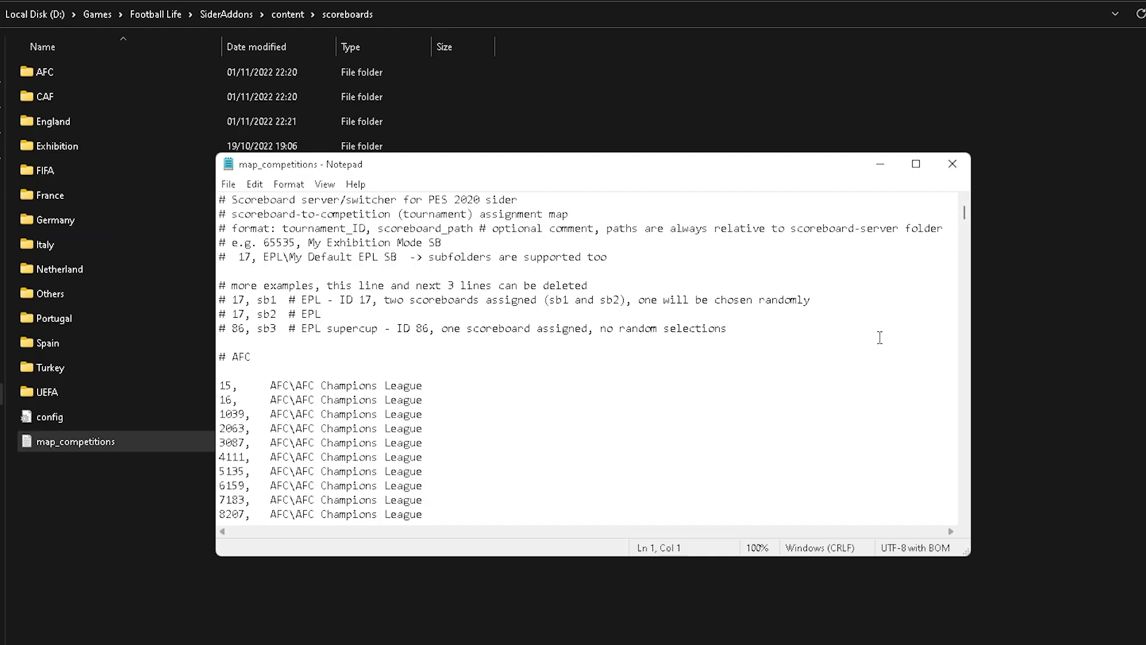
drag(963, 213, 983, 294)
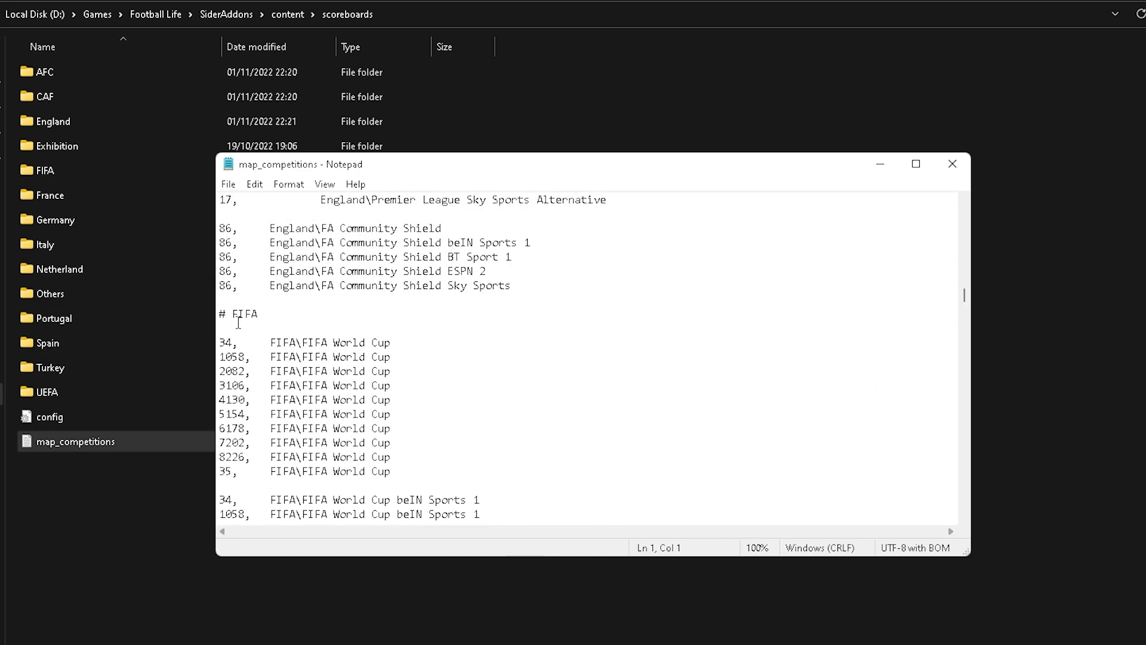
drag(219, 342, 489, 272)
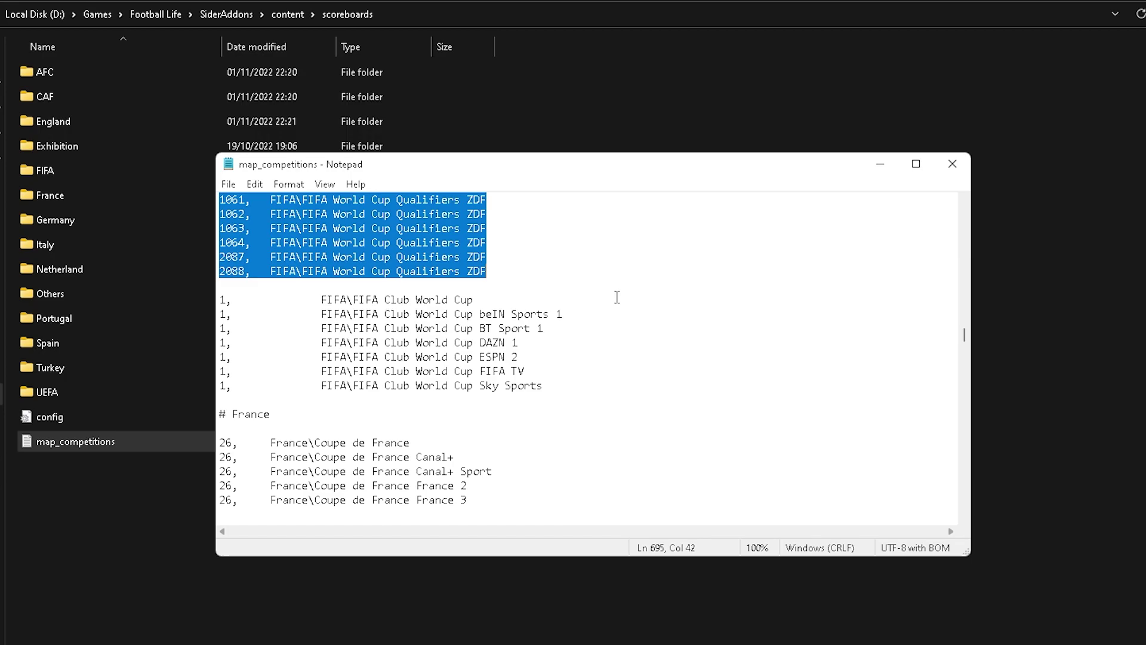
key(ctrl+v)
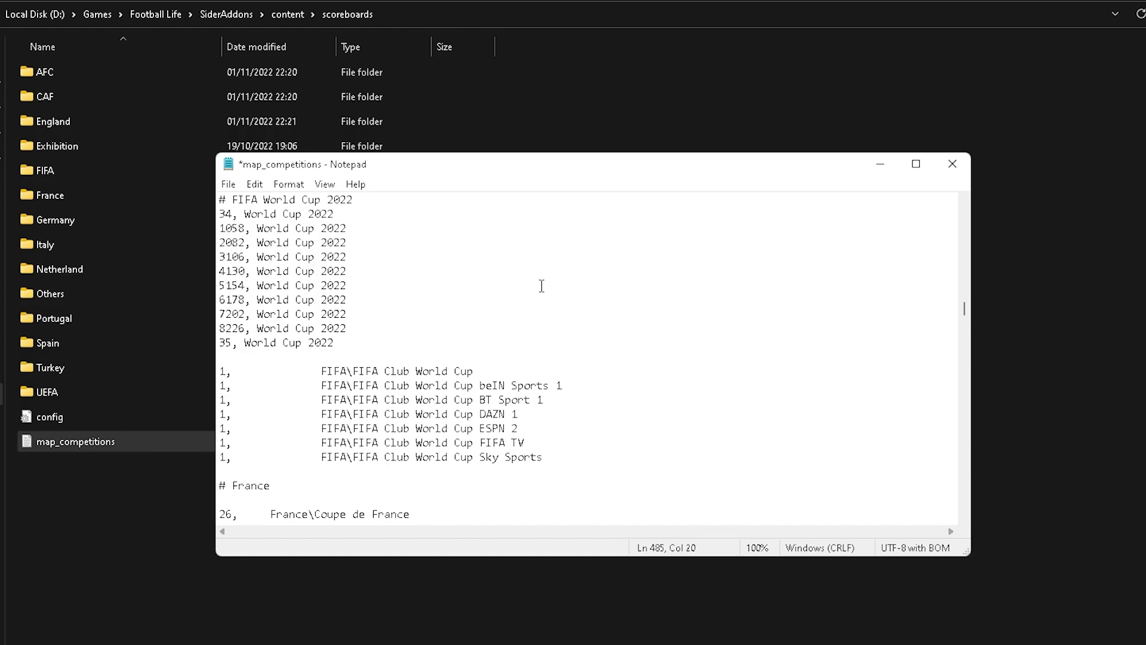
- Compare the World Cup 2022 paths in map_competitions with the folder's location inside scoreboards\FIFA
drag(416, 172, 597, 175)
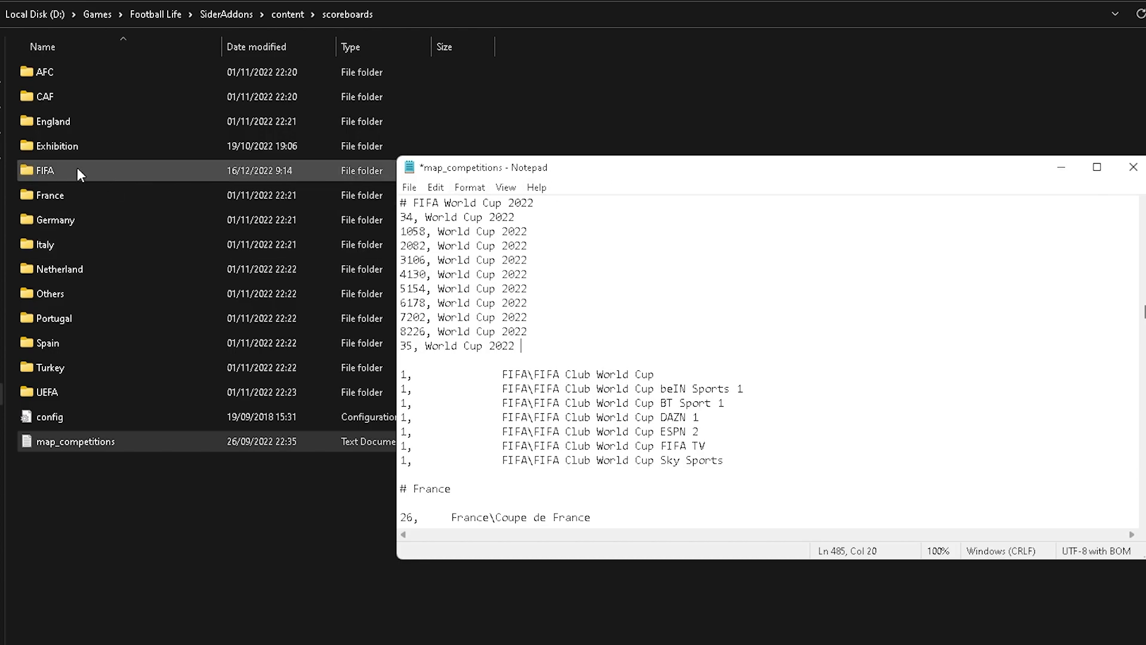
double_click(48, 170)
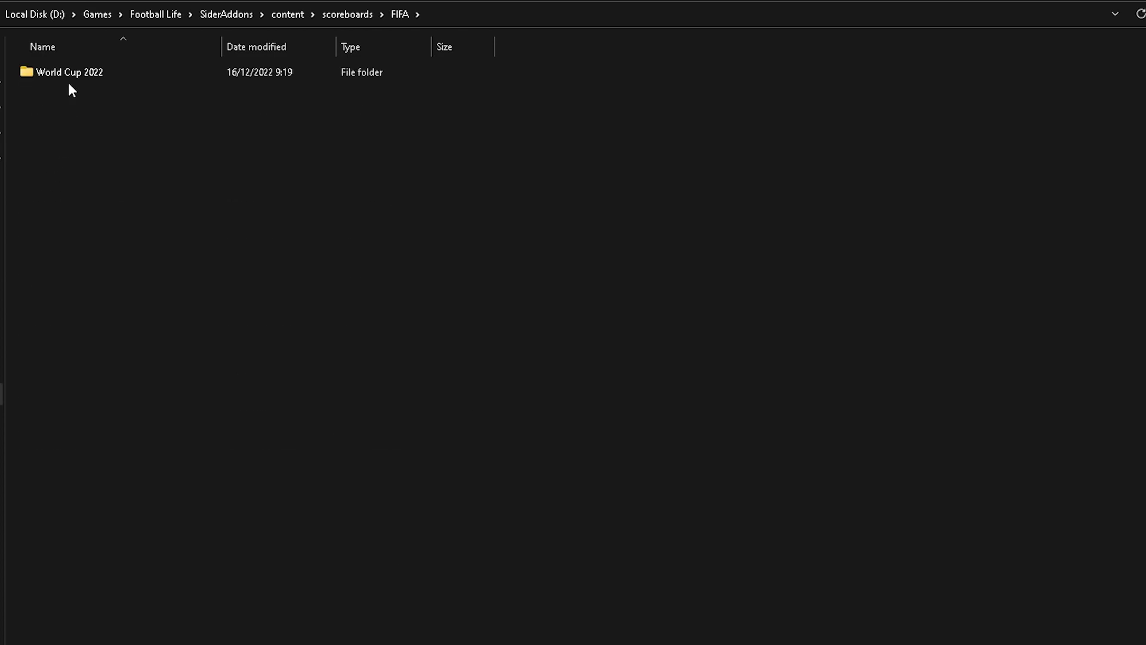
key(alt+Left)
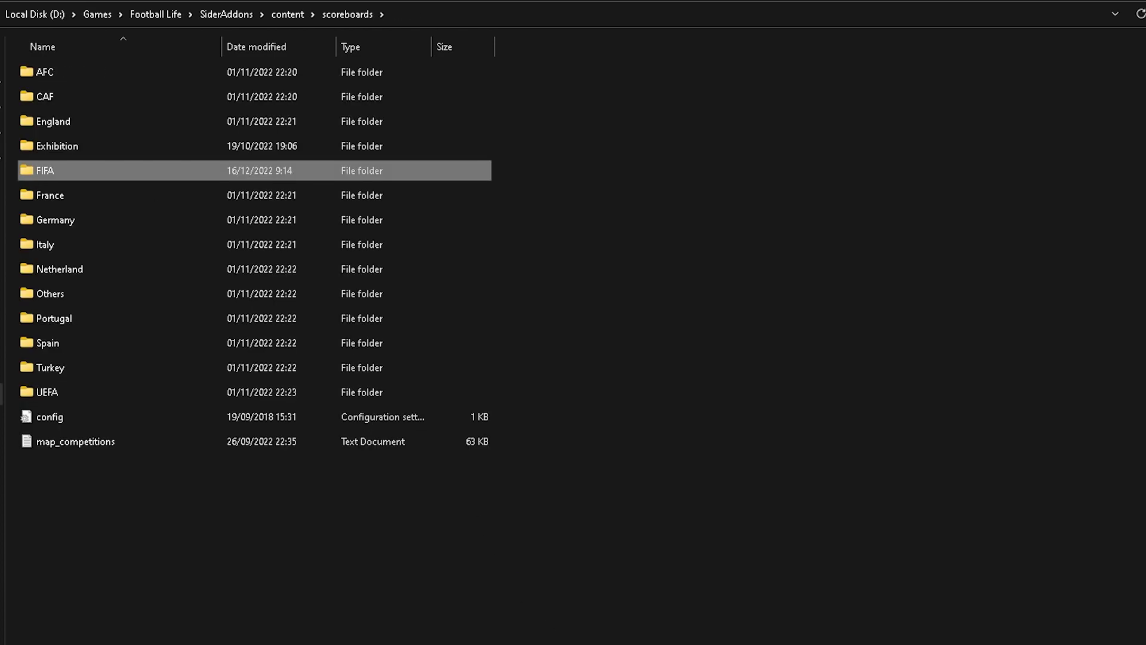
key(alt+Tab)
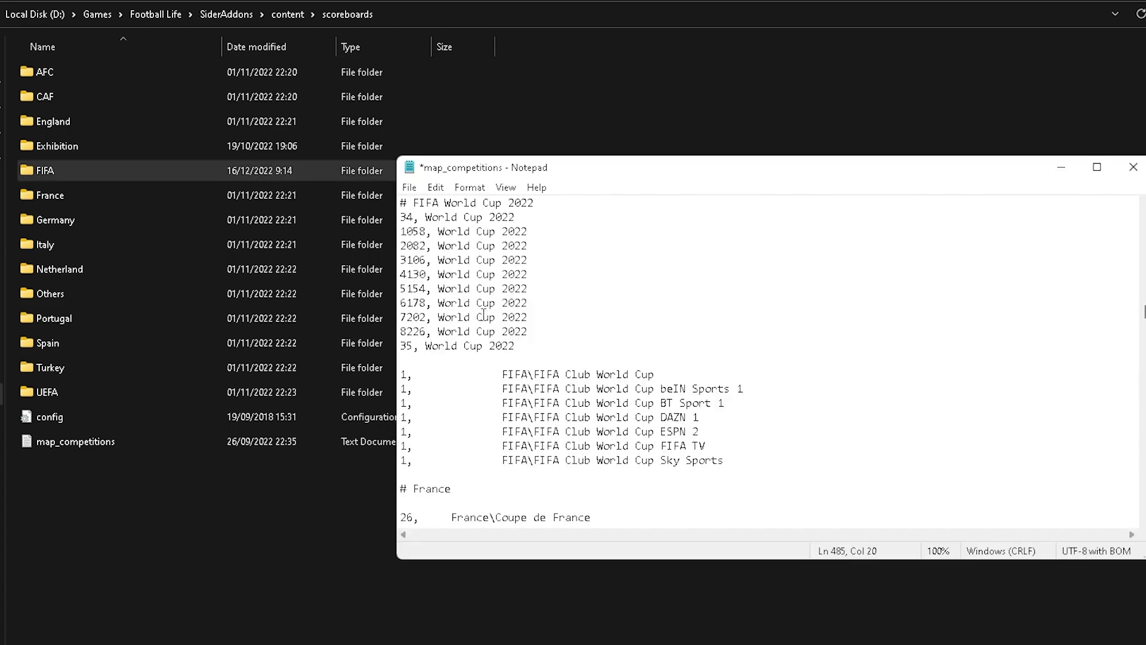
- Move the World Cup 2022 folder out of FIFA and directly into the scoreboards folder
double_click(52, 170)
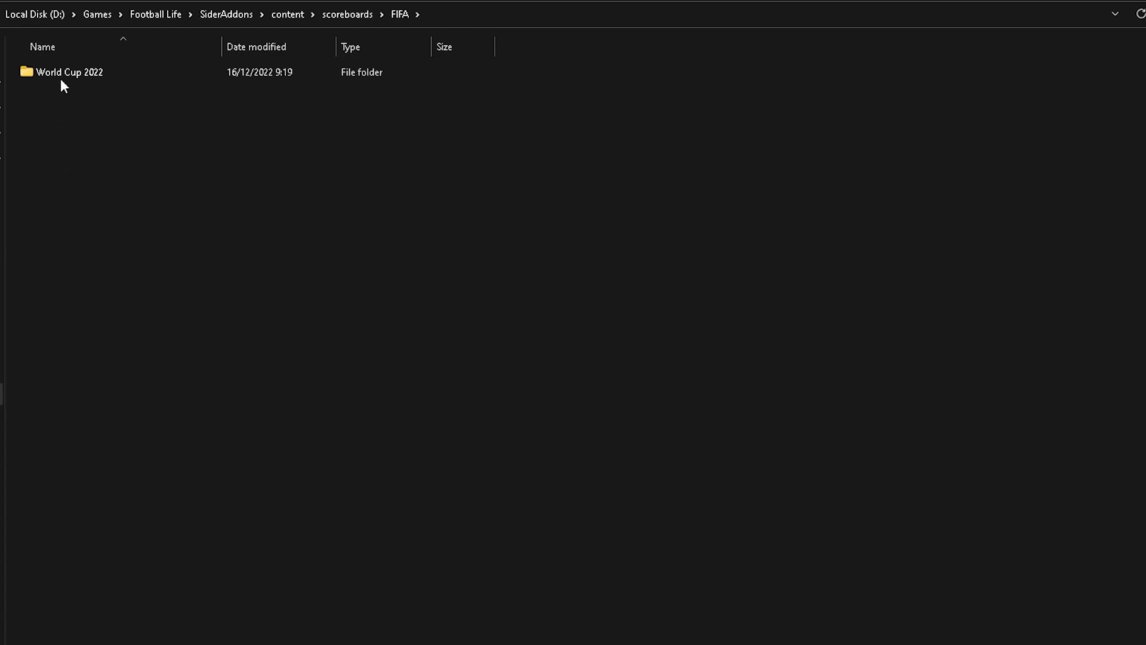
right_click(61, 72)
click(80, 89)
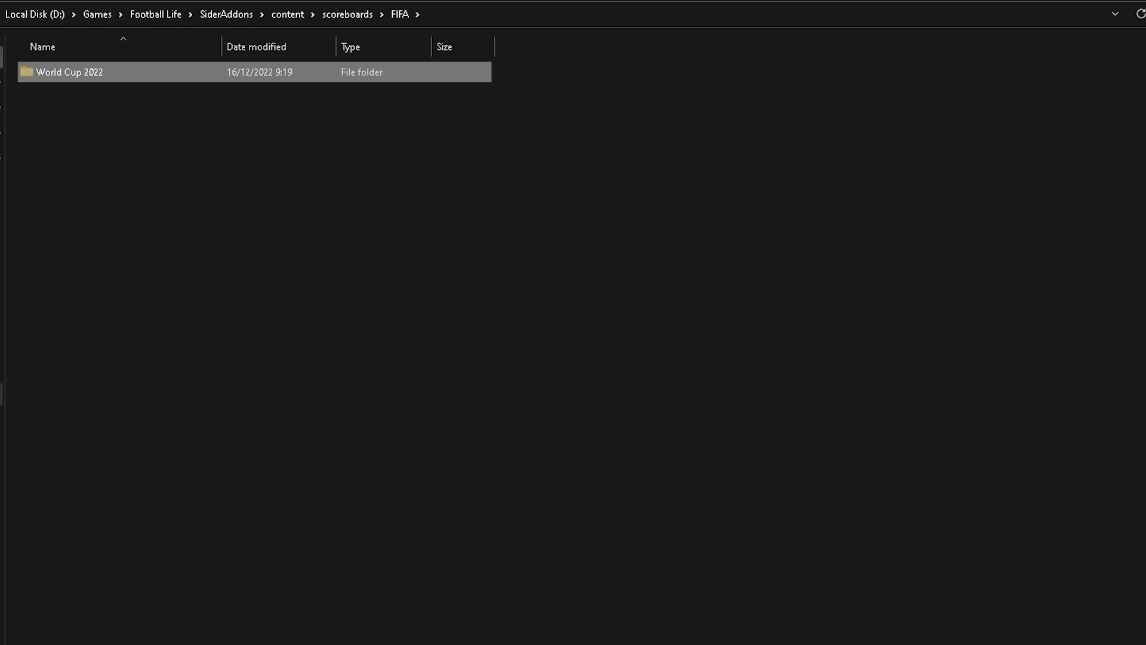
key(alt+Up)
click(651, 129)
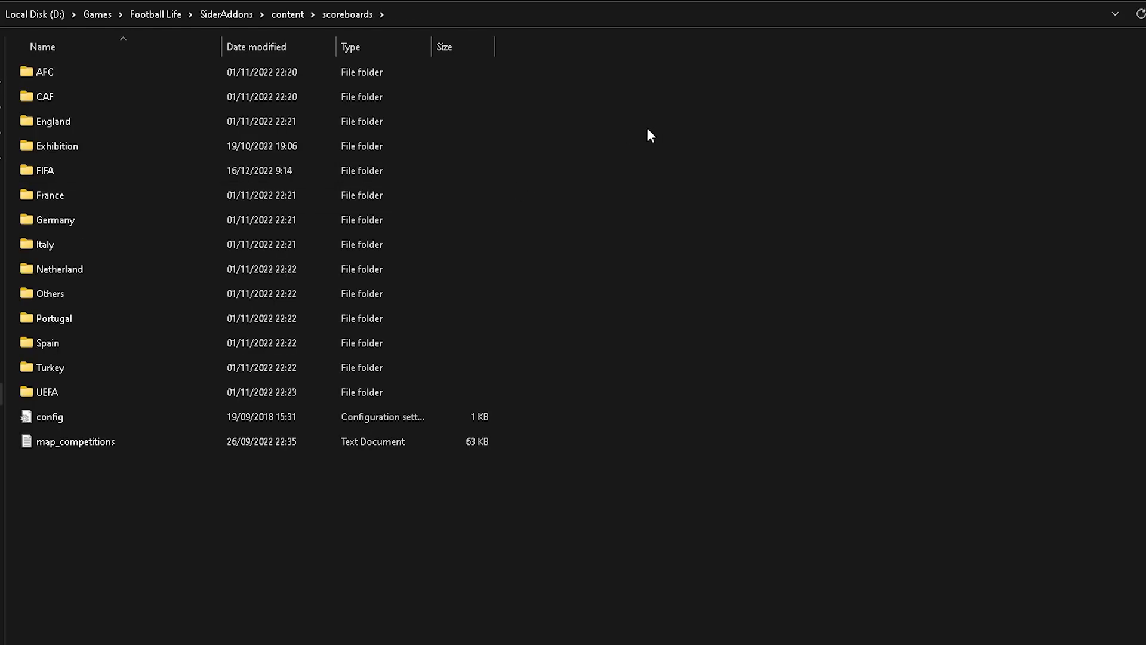
right_click(642, 122)
click(663, 142)
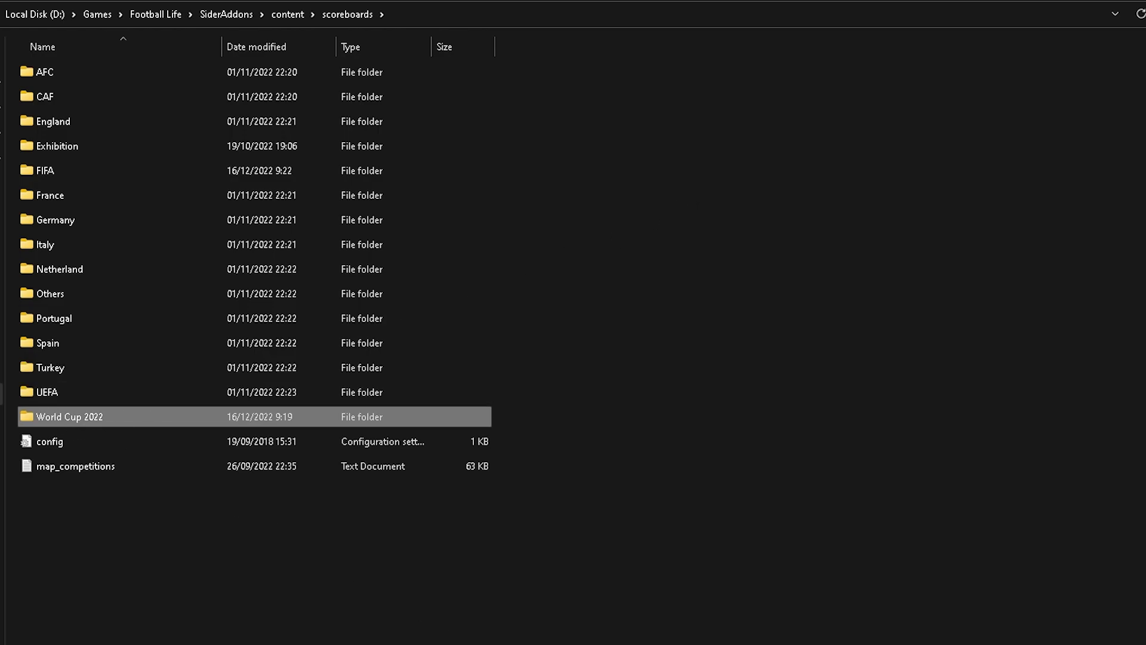
- Review the World Cup 2022 block in map_competitions and save the file
key(alt+Tab)
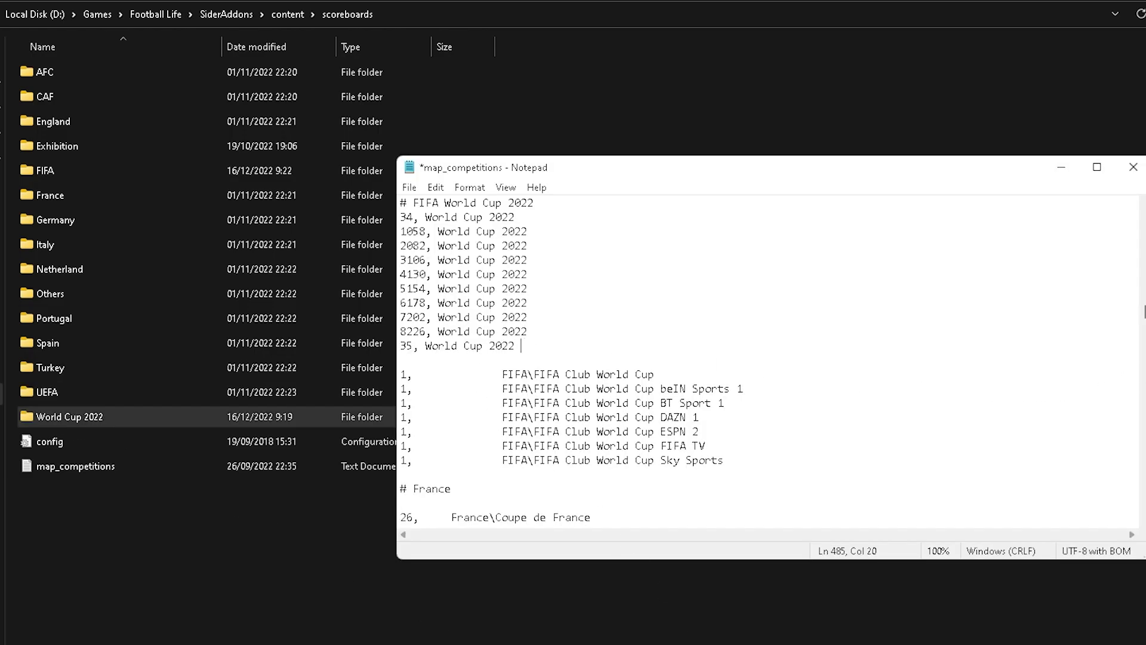
scroll(1136, 317, up, 1)
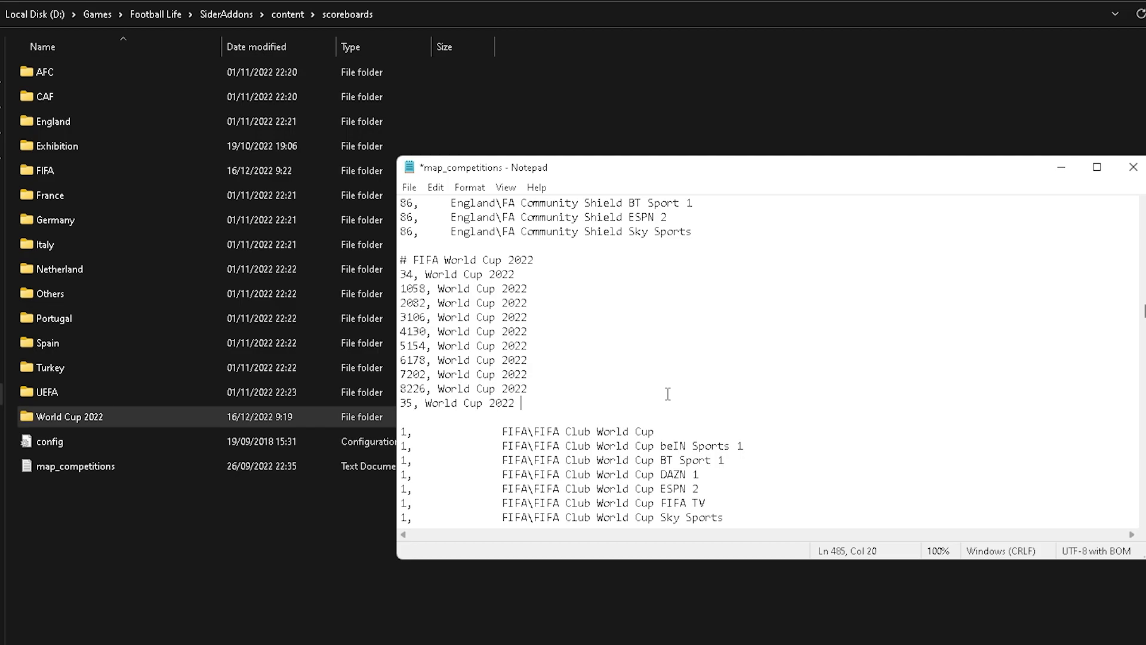
click(409, 188)
click(449, 258)
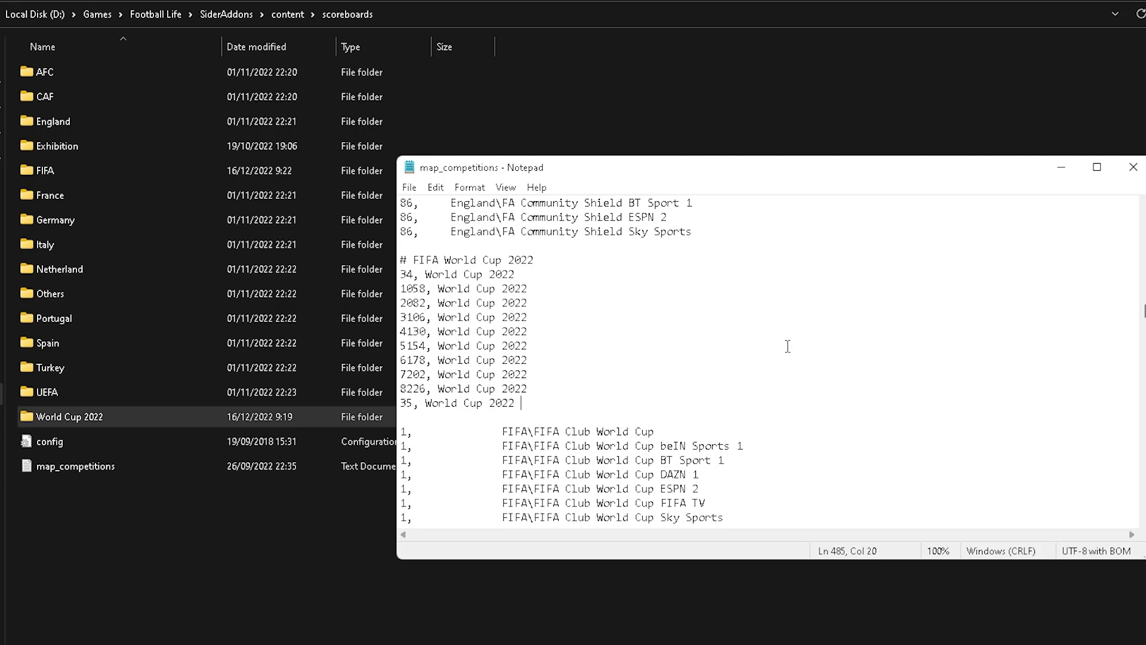